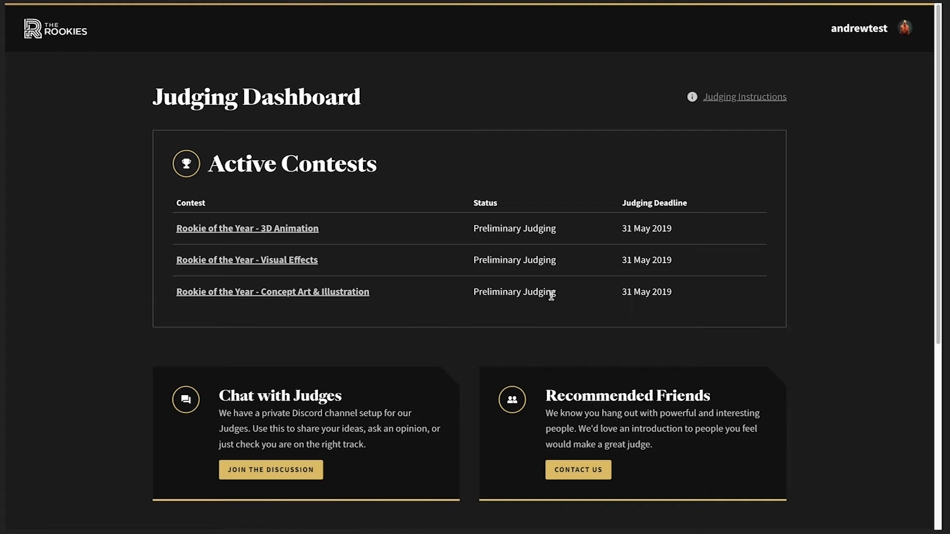
- Open the Rookie of the Year - Concept Art & Illustration contest and look through the first pending entry's artwork
{"action": "left_click", "coordinate": [470, 98]}
{"action": "left_click", "coordinate": [357, 297]}
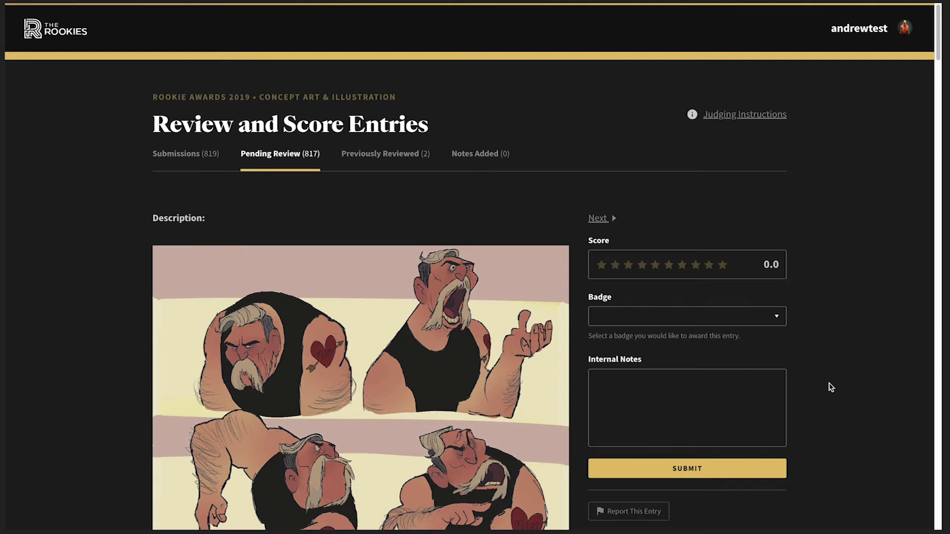
{"action": "scroll", "coordinate": [539, 386], "scroll_direction": "down", "scroll_amount": 3}
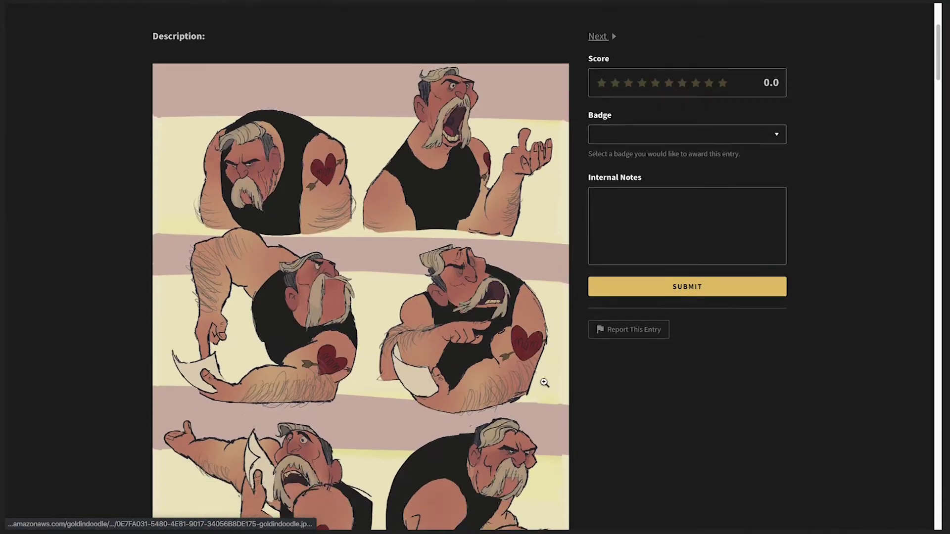
{"action": "scroll", "coordinate": [544, 382], "scroll_direction": "down", "scroll_amount": 20}
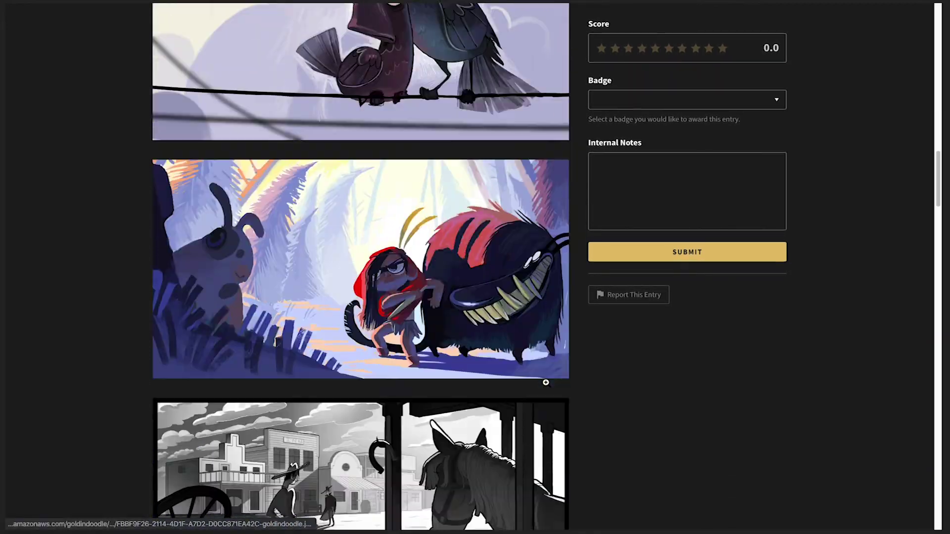
{"action": "scroll", "coordinate": [546, 383], "scroll_direction": "down", "scroll_amount": 15}
{"action": "scroll", "coordinate": [547, 385], "scroll_direction": "up", "scroll_amount": 20}
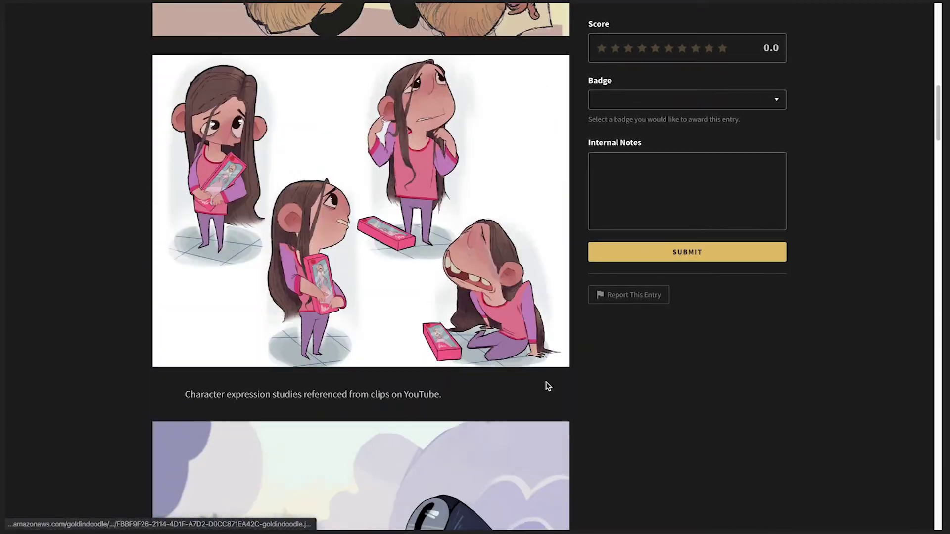
{"action": "scroll", "coordinate": [548, 386], "scroll_direction": "up", "scroll_amount": 20}
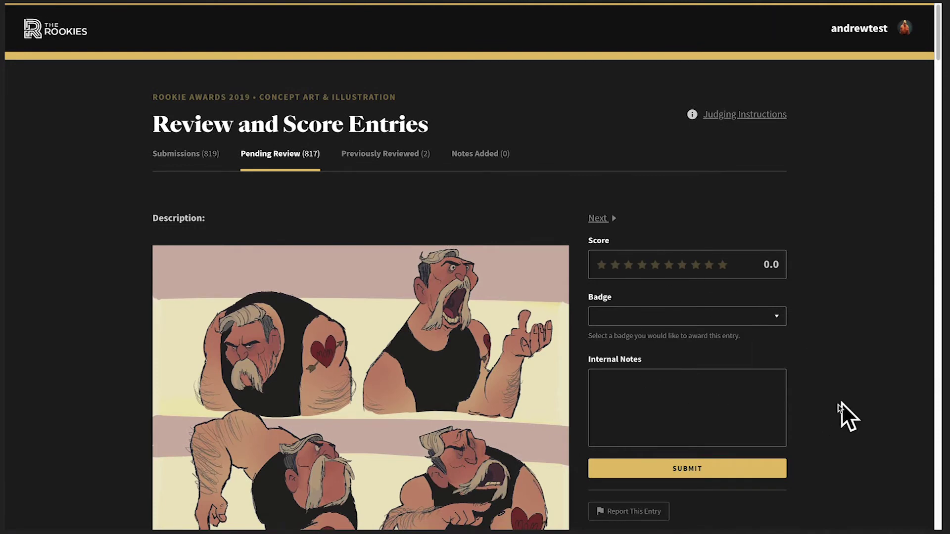
- Show the entries pending review and look over the first entry's images again
{"action": "scroll", "coordinate": [817, 433], "scroll_direction": "down", "scroll_amount": 1}
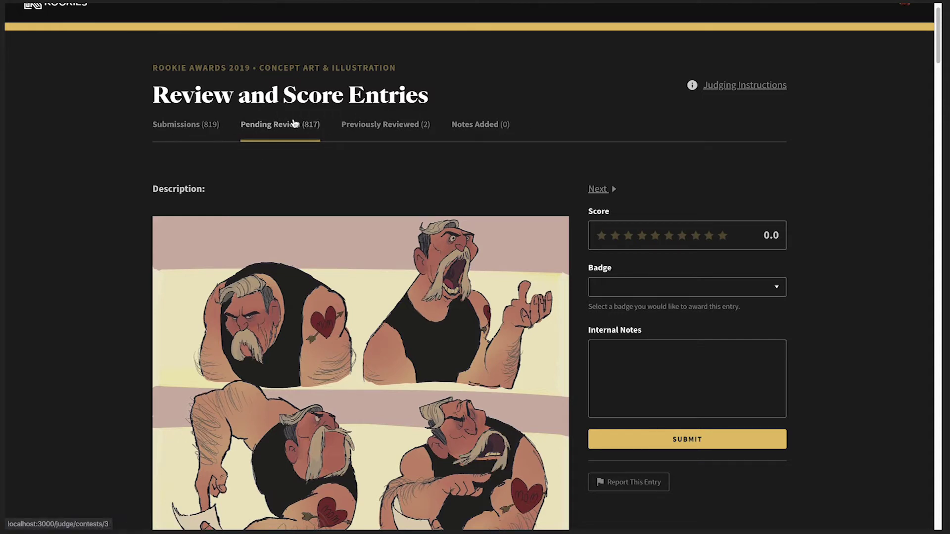
{"action": "left_click", "coordinate": [263, 126]}
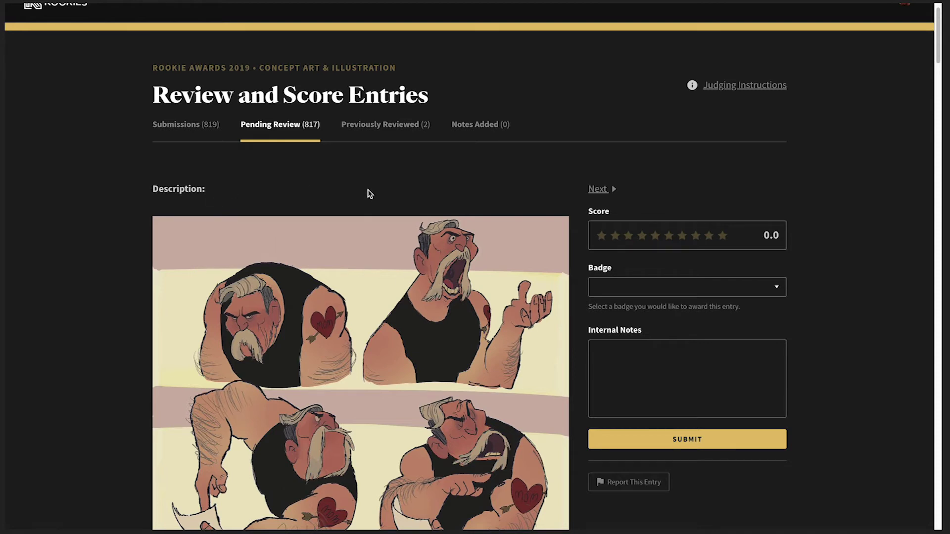
{"action": "scroll", "coordinate": [469, 359], "scroll_direction": "down", "scroll_amount": 15}
{"action": "scroll", "coordinate": [469, 358], "scroll_direction": "down", "scroll_amount": 10}
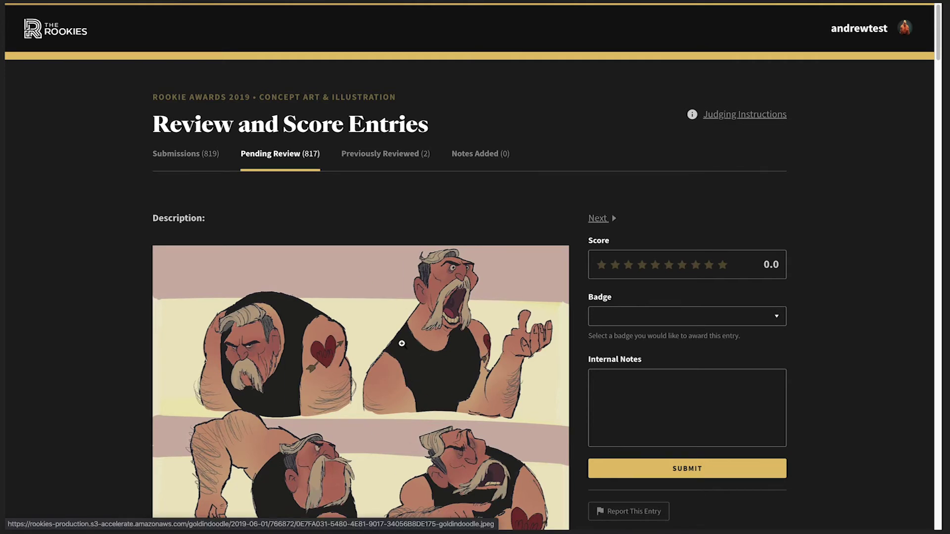
{"action": "scroll", "coordinate": [402, 344], "scroll_direction": "down", "scroll_amount": 1}
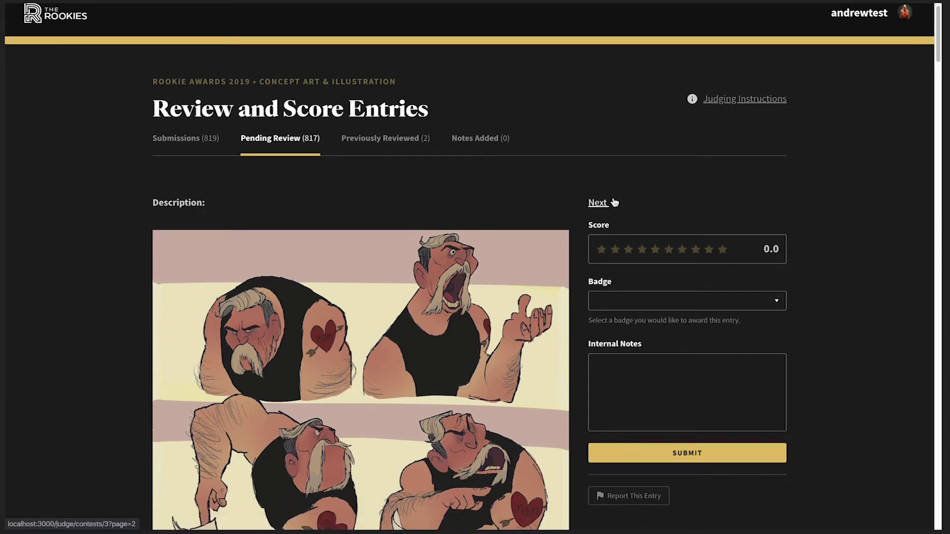
- Go to the next pending entry and review its description, silhouette thumbnails and moveset text
{"action": "left_click", "coordinate": [600, 208]}
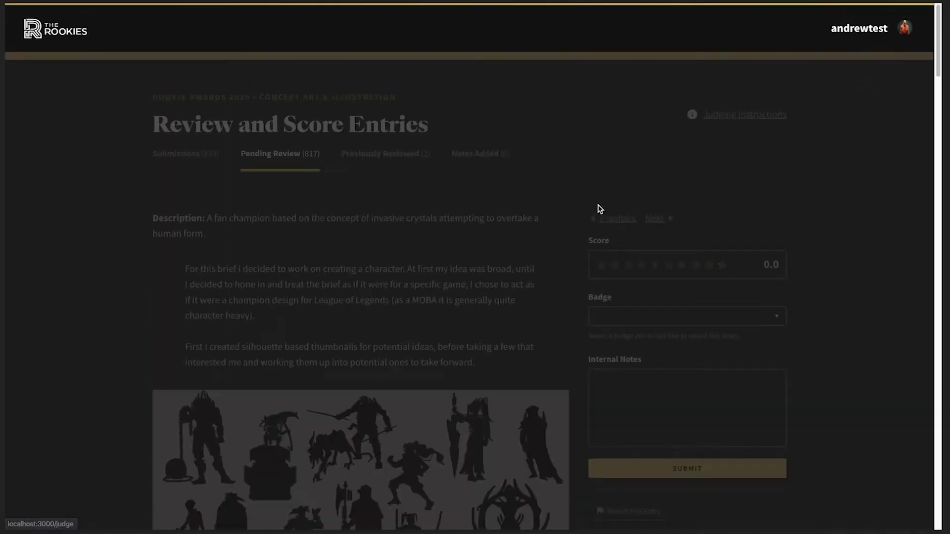
{"action": "scroll", "coordinate": [507, 356], "scroll_direction": "down", "scroll_amount": 15}
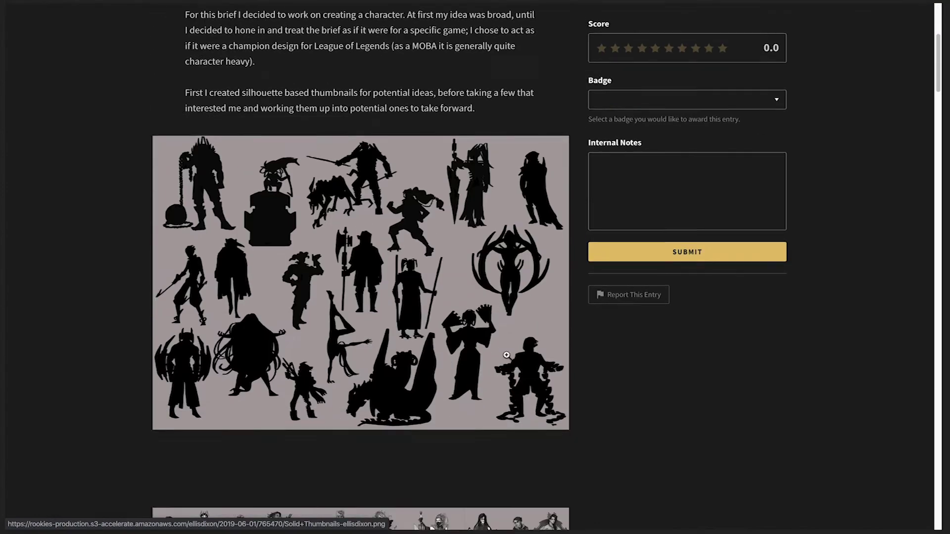
{"action": "scroll", "coordinate": [507, 355], "scroll_direction": "down", "scroll_amount": 15}
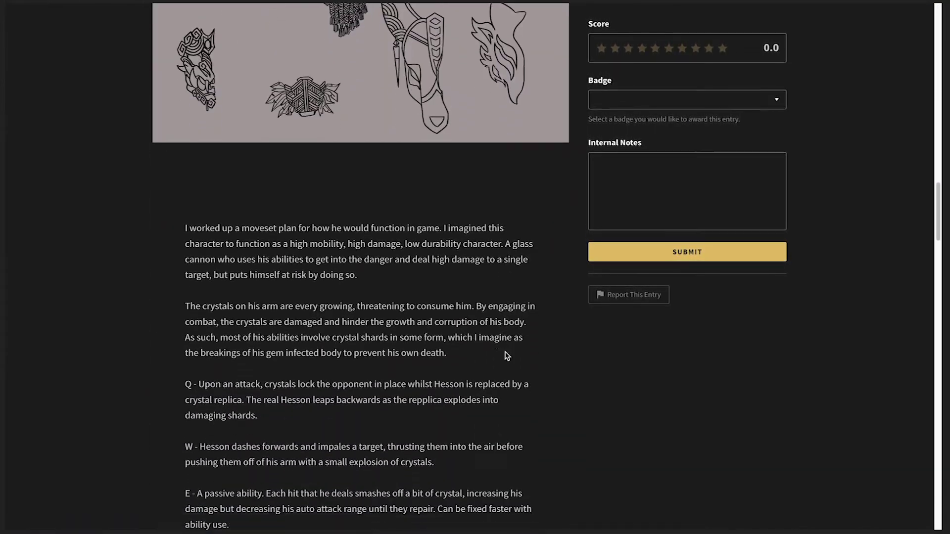
{"action": "scroll", "coordinate": [500, 352], "scroll_direction": "down", "scroll_amount": 8}
{"action": "scroll", "coordinate": [500, 352], "scroll_direction": "up", "scroll_amount": 20}
{"action": "scroll", "coordinate": [499, 351], "scroll_direction": "up", "scroll_amount": 15}
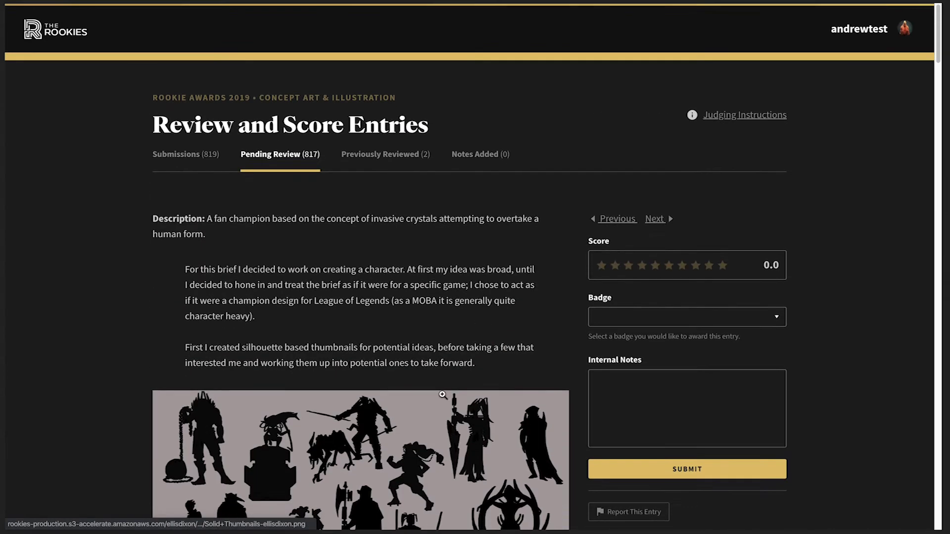
- Show all submissions of the contest and browse the entry thumbnails on the first page
{"action": "left_click", "coordinate": [185, 155]}
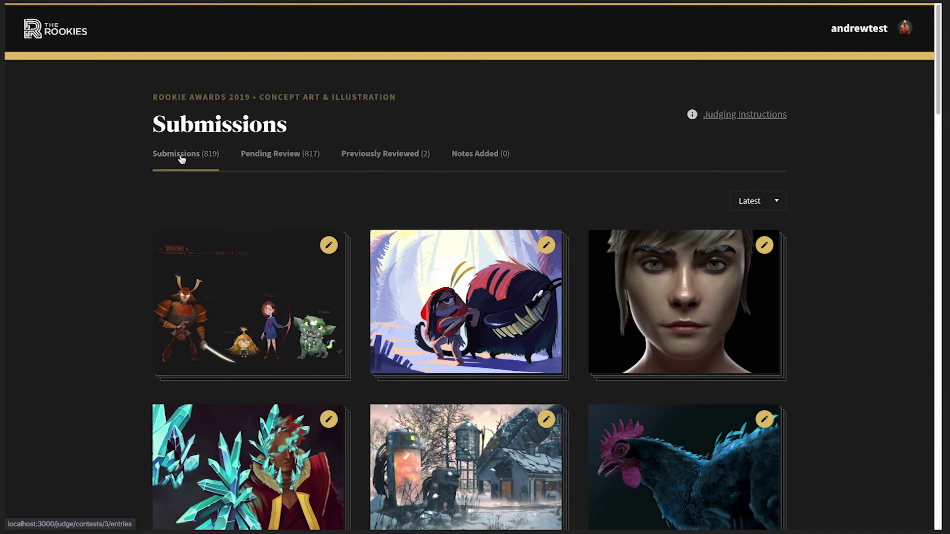
{"action": "scroll", "coordinate": [692, 346], "scroll_direction": "down", "scroll_amount": 15}
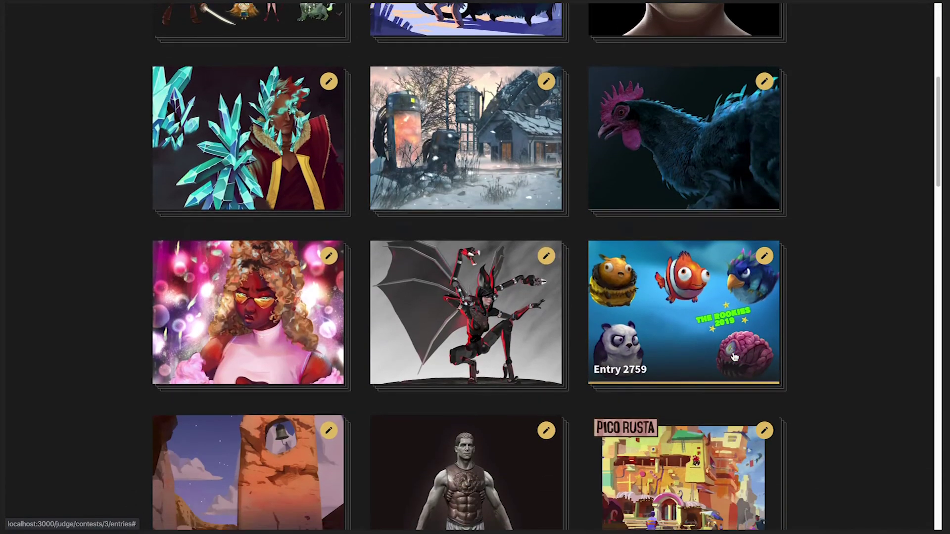
{"action": "scroll", "coordinate": [729, 350], "scroll_direction": "down", "scroll_amount": 20}
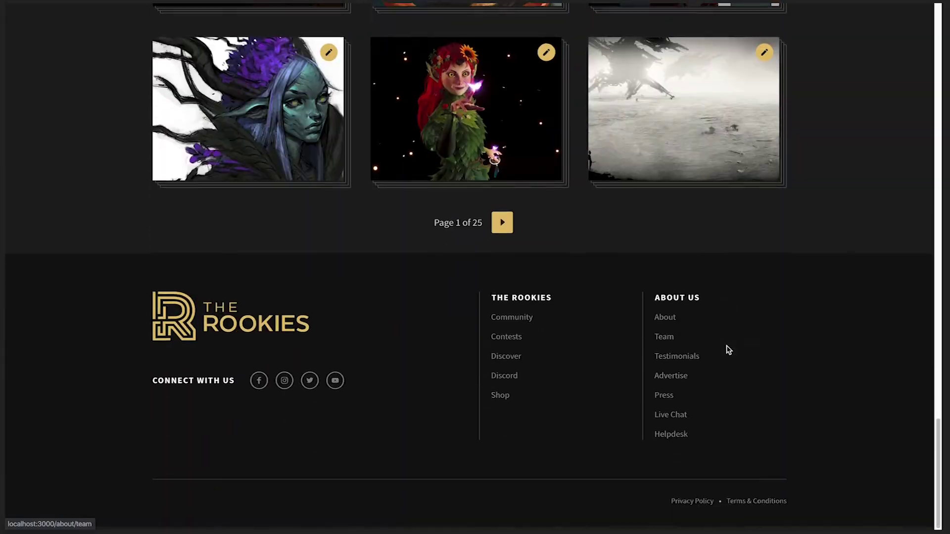
{"action": "scroll", "coordinate": [751, 244], "scroll_direction": "up", "scroll_amount": 20}
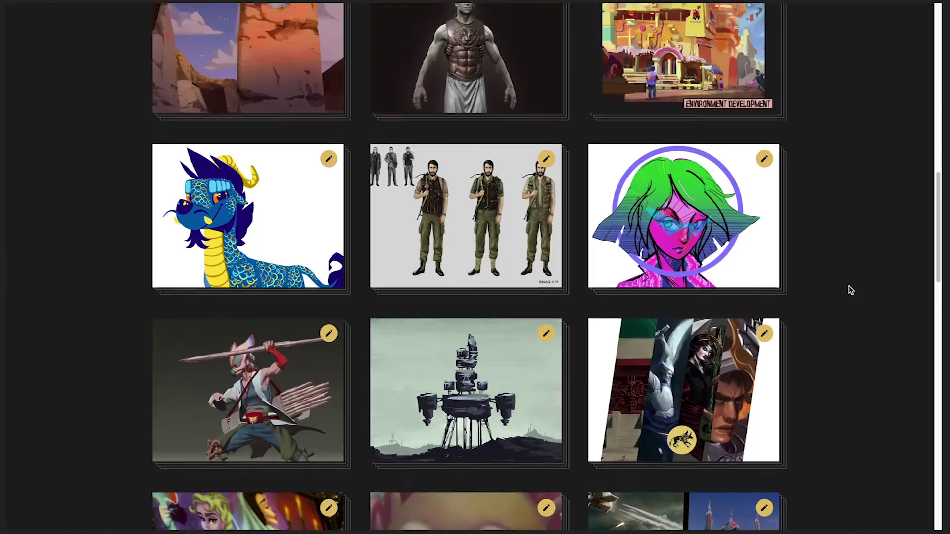
{"action": "scroll", "coordinate": [814, 368], "scroll_direction": "up", "scroll_amount": 14}
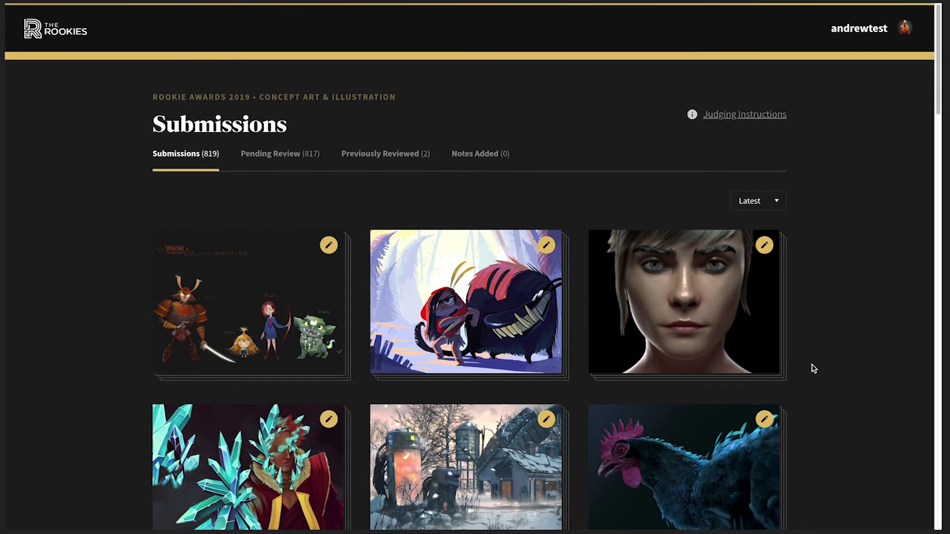
{"action": "scroll", "coordinate": [814, 369], "scroll_direction": "down", "scroll_amount": 4}
{"action": "scroll", "coordinate": [815, 390], "scroll_direction": "down", "scroll_amount": 4}
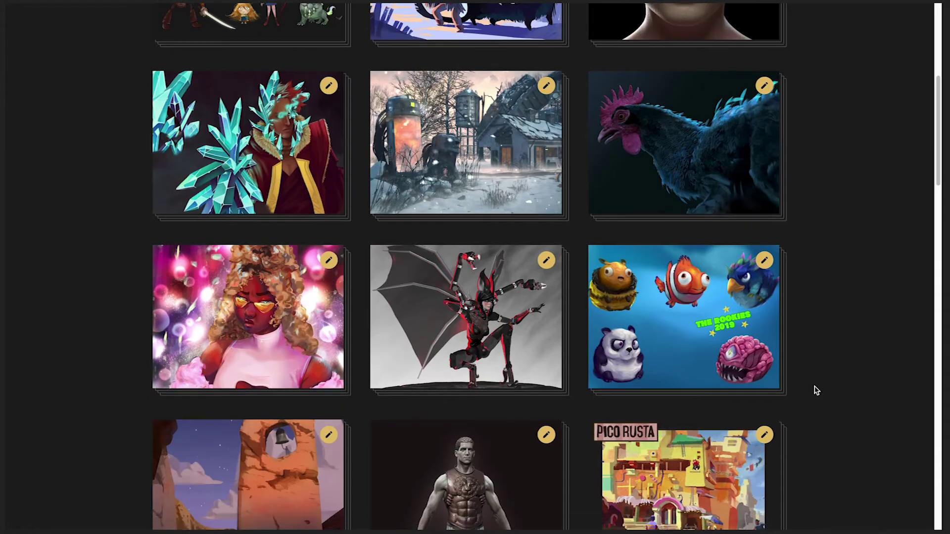
{"action": "scroll", "coordinate": [815, 389], "scroll_direction": "down", "scroll_amount": 3}
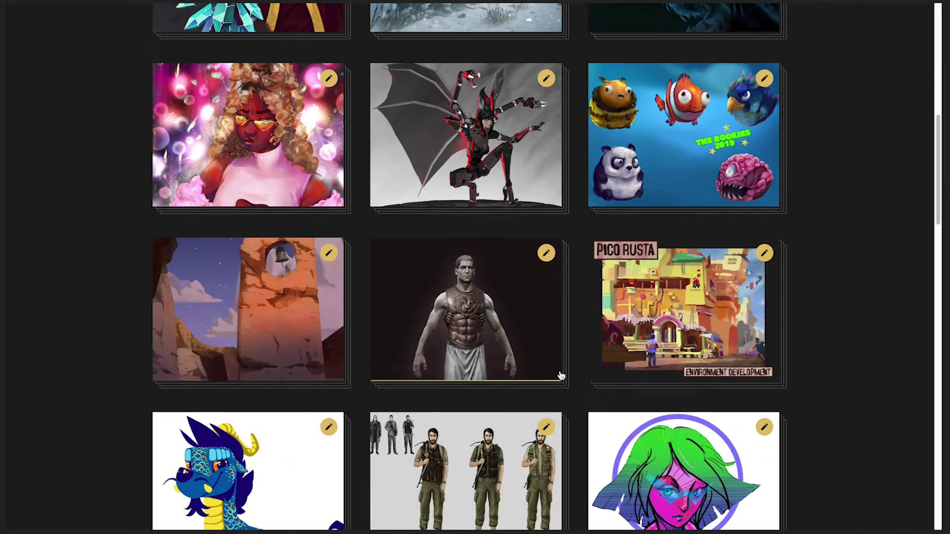
{"action": "scroll", "coordinate": [546, 403], "scroll_direction": "down", "scroll_amount": 3}
{"action": "scroll", "coordinate": [547, 403], "scroll_direction": "down", "scroll_amount": 3}
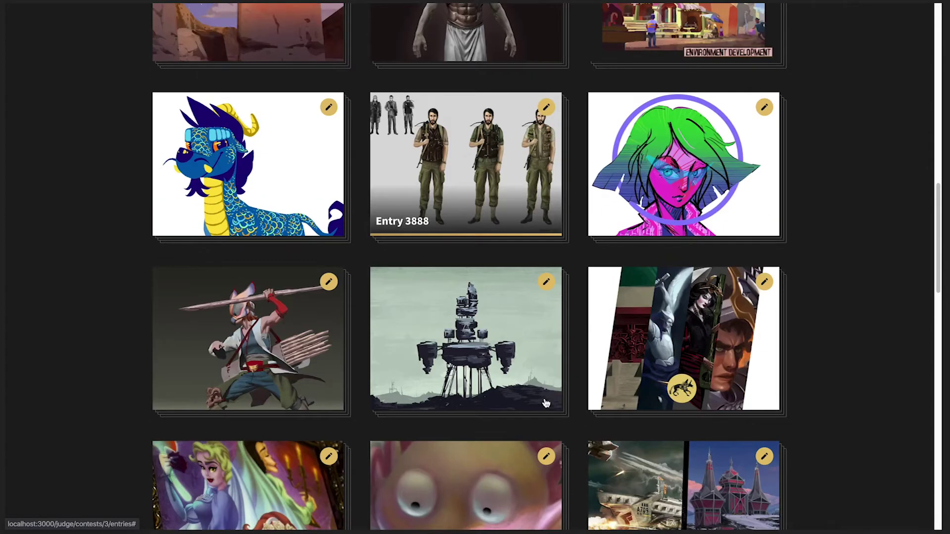
{"action": "scroll", "coordinate": [547, 403], "scroll_direction": "down", "scroll_amount": 3}
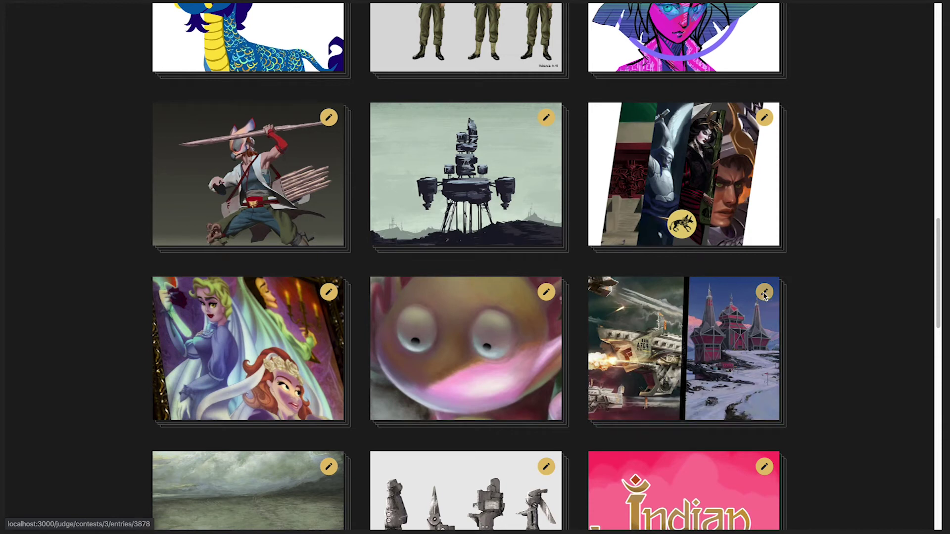
{"action": "scroll", "coordinate": [842, 324], "scroll_direction": "up", "scroll_amount": 15}
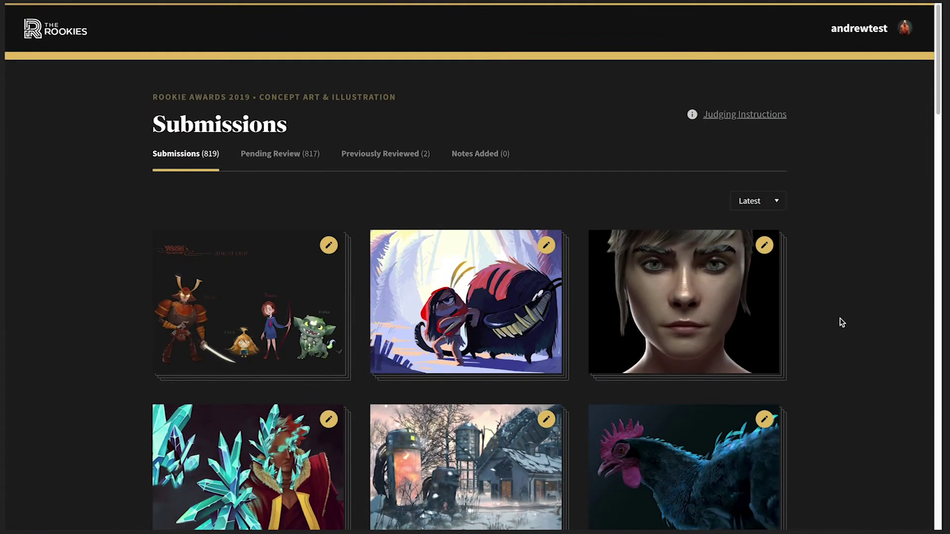
- Return to the entries pending review and inspect the first entry's long-haired girl expression sheet enlarged and zoomed in
{"action": "left_click", "coordinate": [282, 154]}
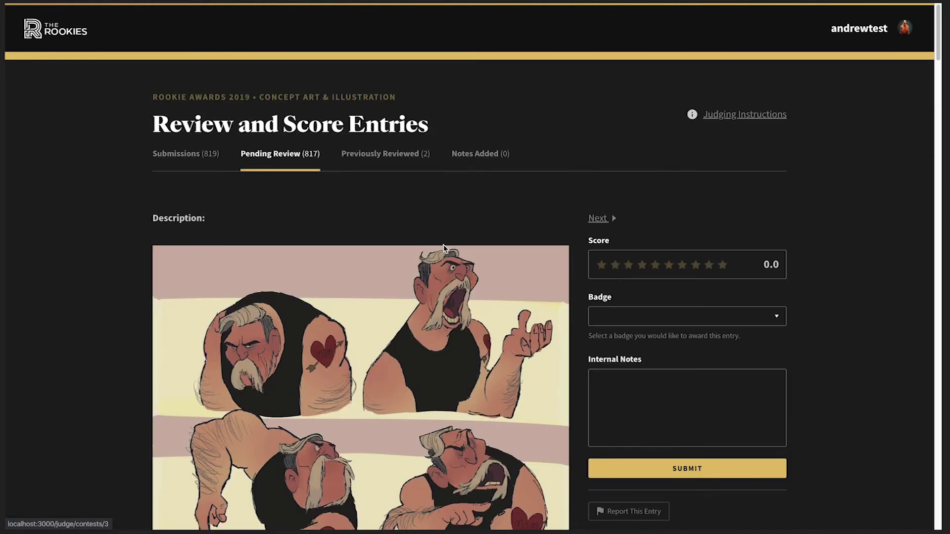
{"action": "scroll", "coordinate": [426, 235], "scroll_direction": "down", "scroll_amount": 10}
{"action": "left_click", "coordinate": [413, 231]}
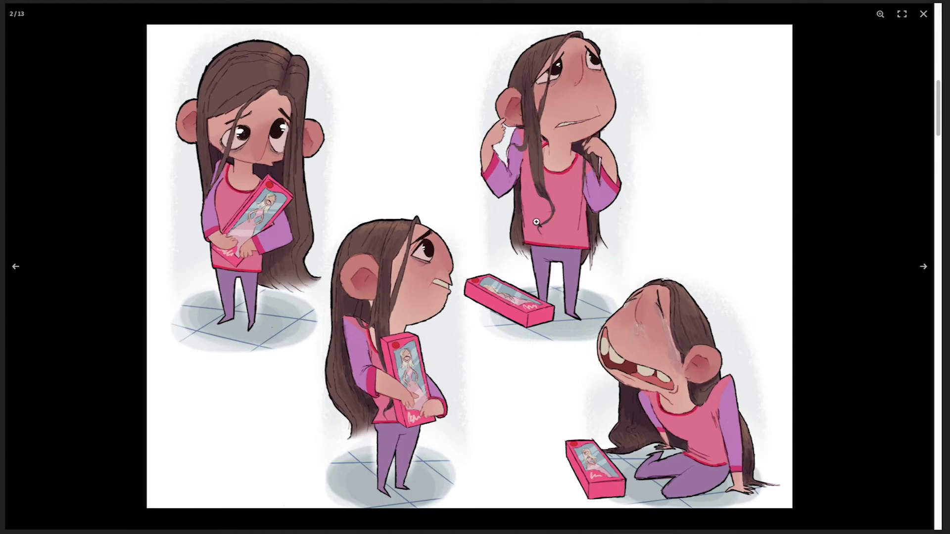
{"action": "left_click", "coordinate": [470, 211]}
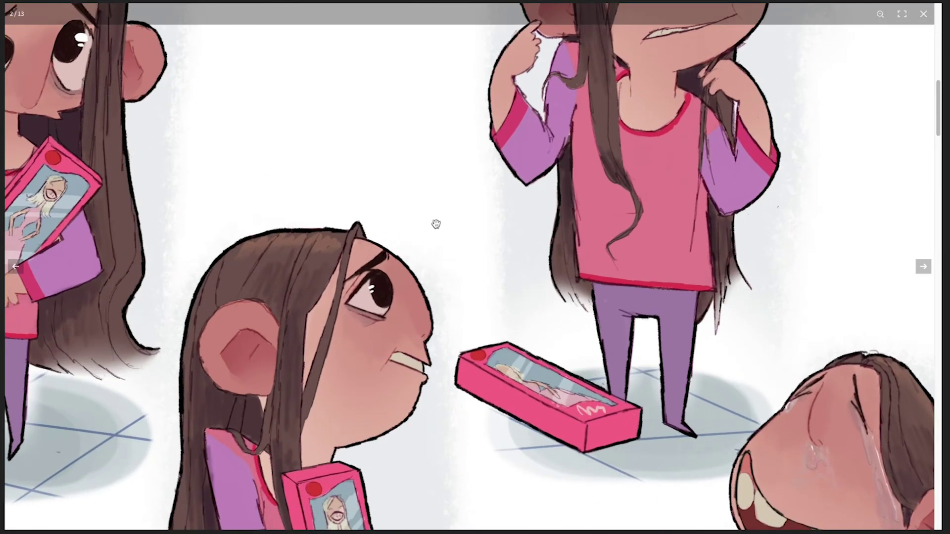
{"action": "left_click_drag", "start_coordinate": [244, 105], "coordinate": [477, 71]}
{"action": "left_click", "coordinate": [477, 72]}
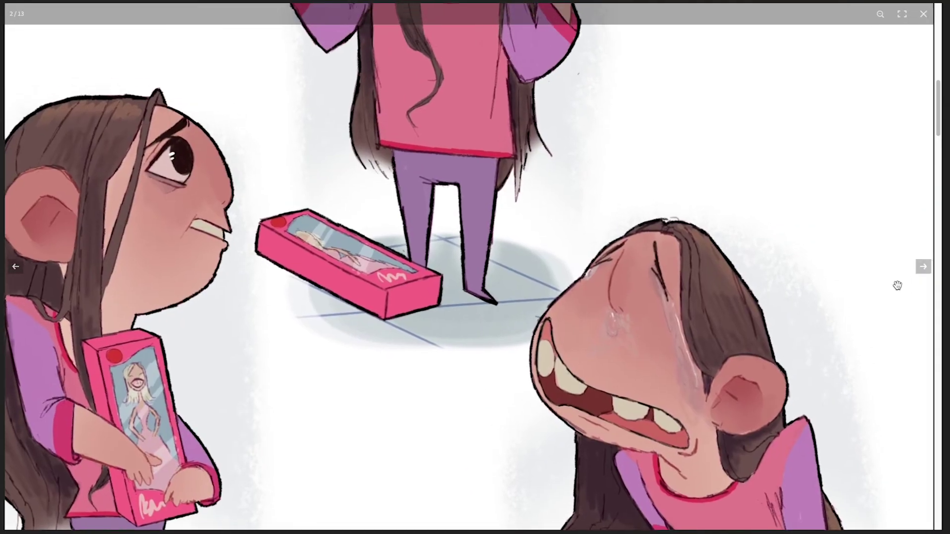
- Step through the following images in the enlarged view, and close the image viewer
{"action": "left_click", "coordinate": [922, 268]}
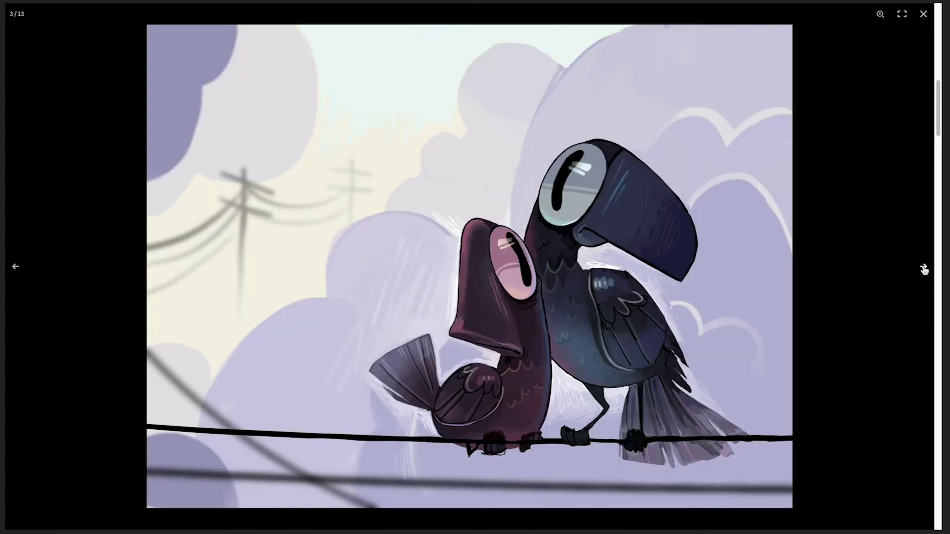
{"action": "left_click", "coordinate": [924, 267]}
{"action": "left_click", "coordinate": [925, 15]}
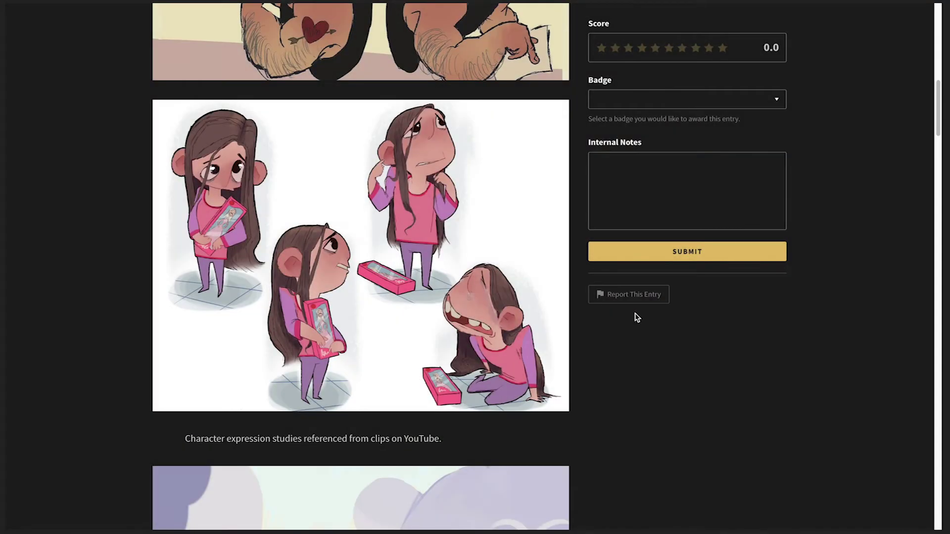
- Give the first pending entry a score of 6.0
{"action": "scroll", "coordinate": [714, 354], "scroll_direction": "up", "scroll_amount": 10}
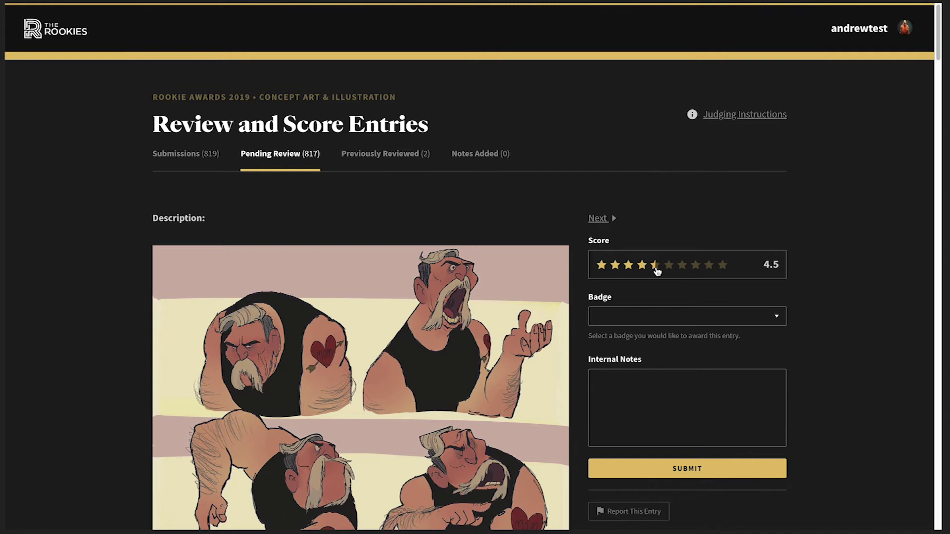
{"action": "left_click", "coordinate": [669, 266]}
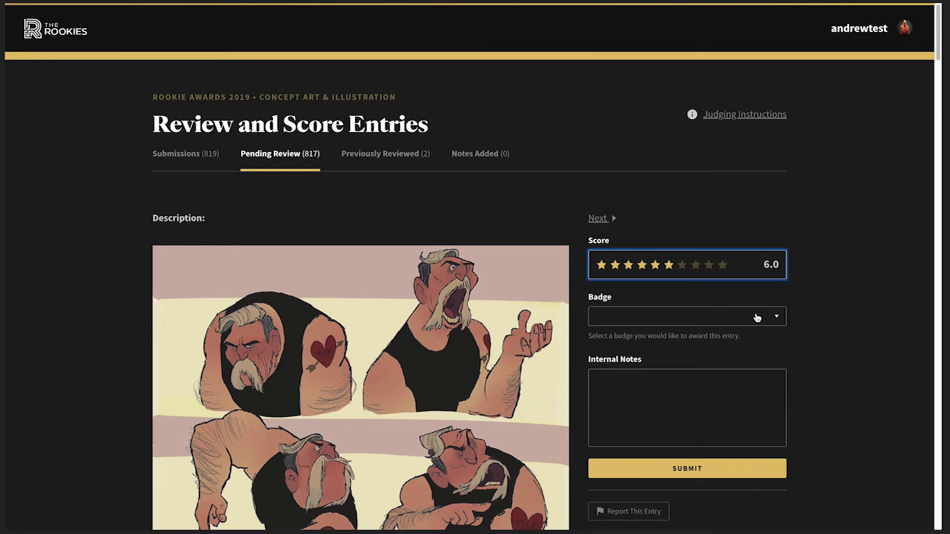
- Check which badges can be awarded to the entry, without selecting one
{"action": "left_click", "coordinate": [778, 319]}
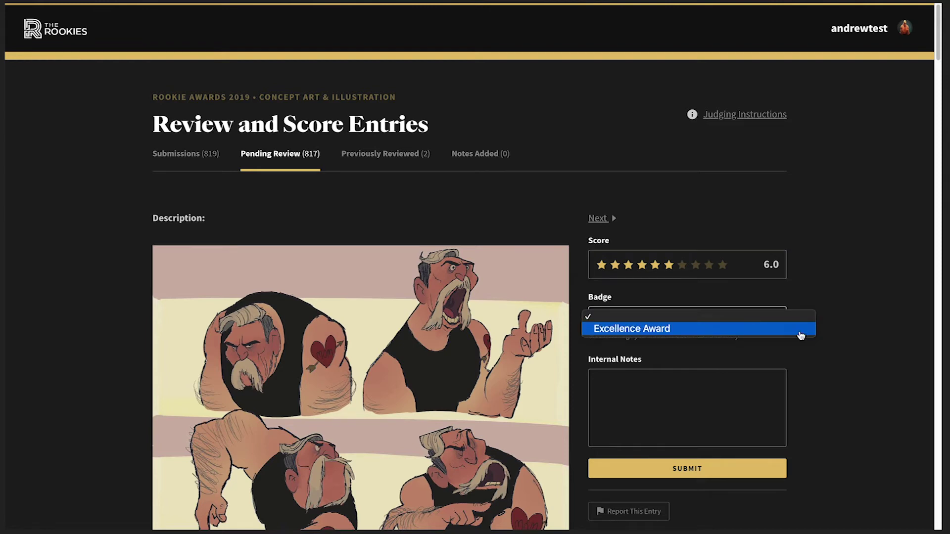
{"action": "left_click", "coordinate": [863, 325]}
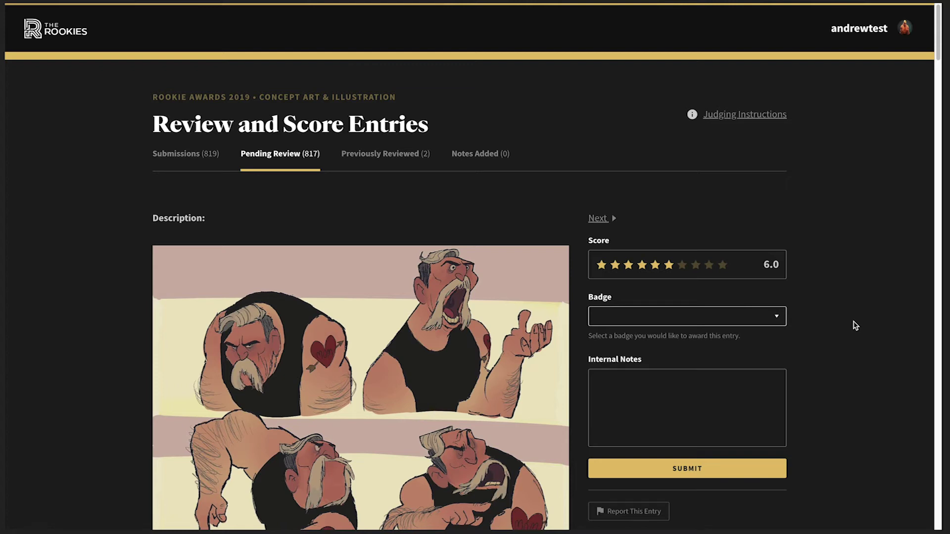
{"action": "left_click", "coordinate": [777, 317]}
{"action": "left_click", "coordinate": [837, 342]}
{"action": "scroll", "coordinate": [838, 365], "scroll_direction": "down", "scroll_amount": 1}
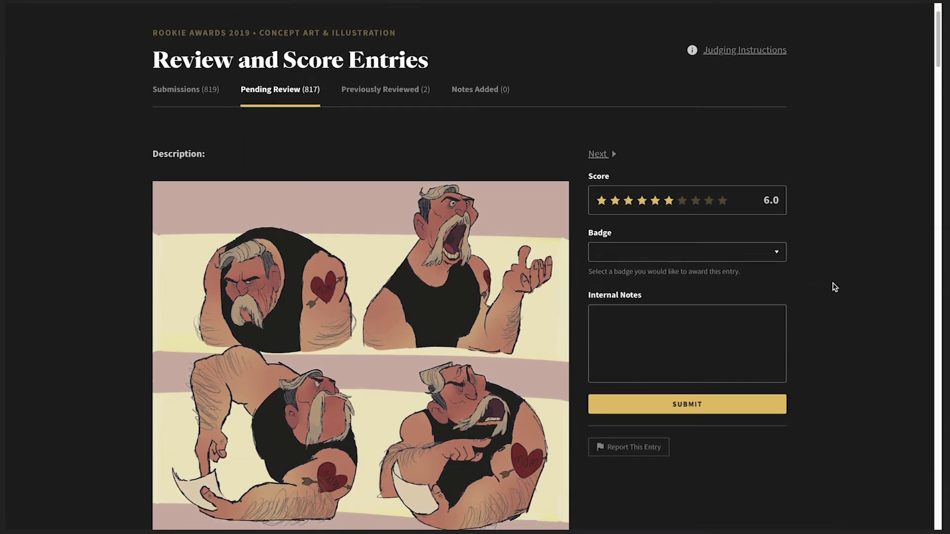
{"action": "left_click", "coordinate": [776, 253]}
{"action": "left_click", "coordinate": [777, 256]}
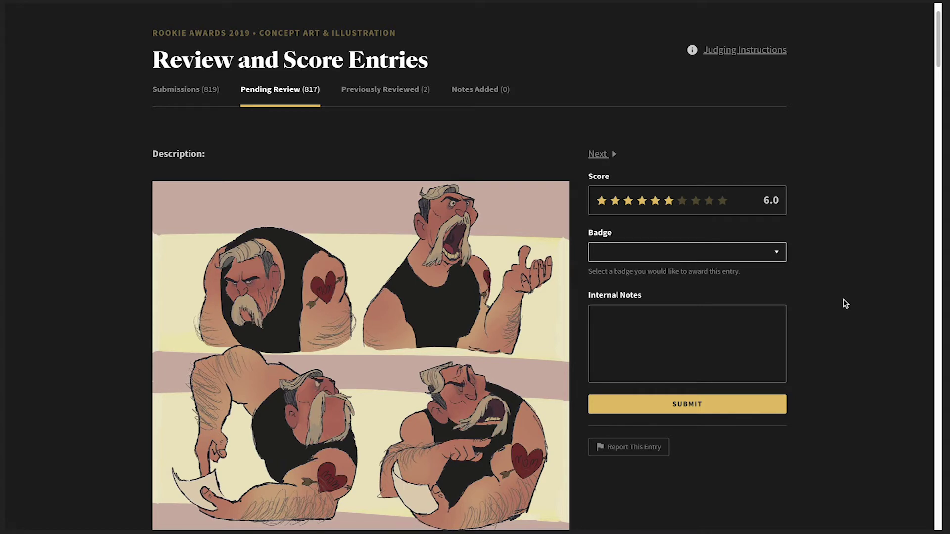
- Award the entry the Excellence Award badge, add the internal note "not sure...", and submit the review
{"action": "left_click", "coordinate": [779, 254]}
{"action": "left_click", "coordinate": [775, 262]}
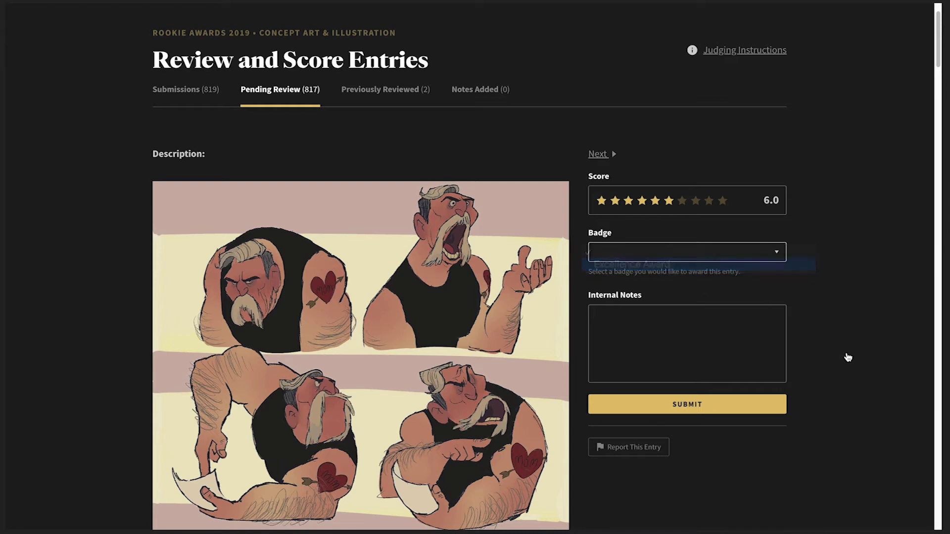
{"action": "left_click", "coordinate": [654, 316]}
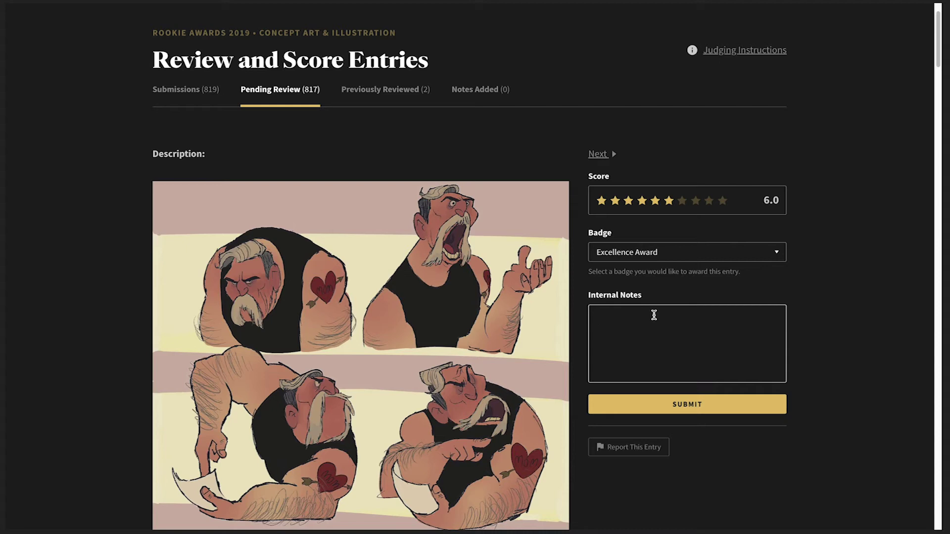
{"action": "type", "text": "not sure..."}
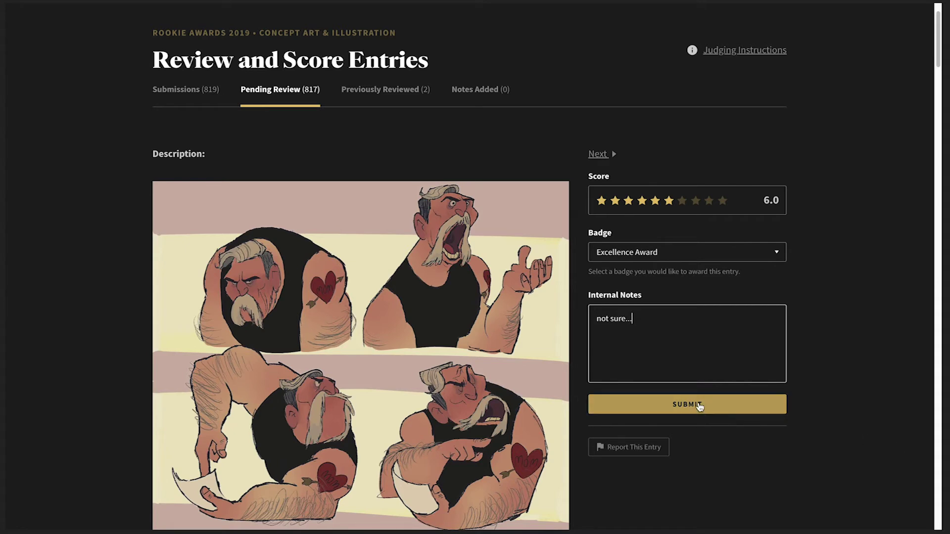
{"action": "left_click", "coordinate": [700, 404]}
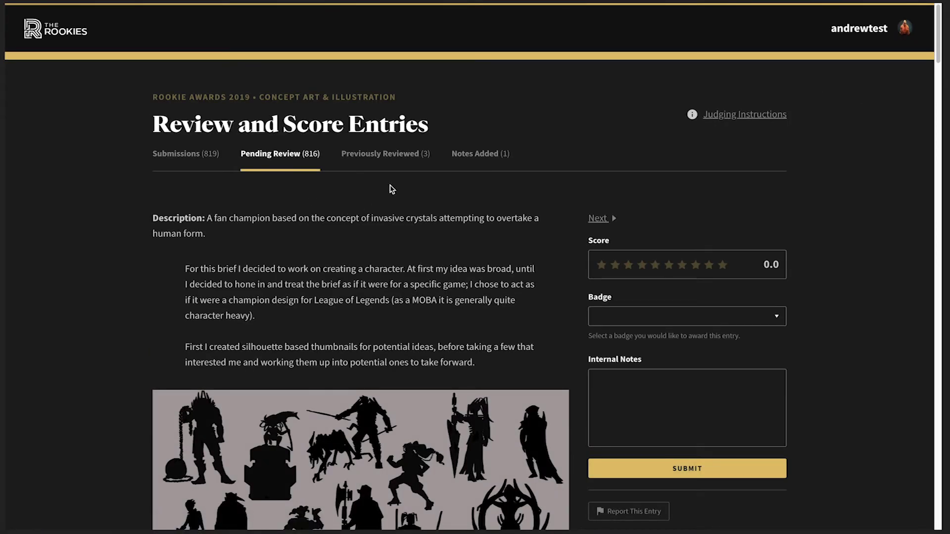
- List the previously reviewed entries and sort them by Most Recent
{"action": "left_click", "coordinate": [377, 156]}
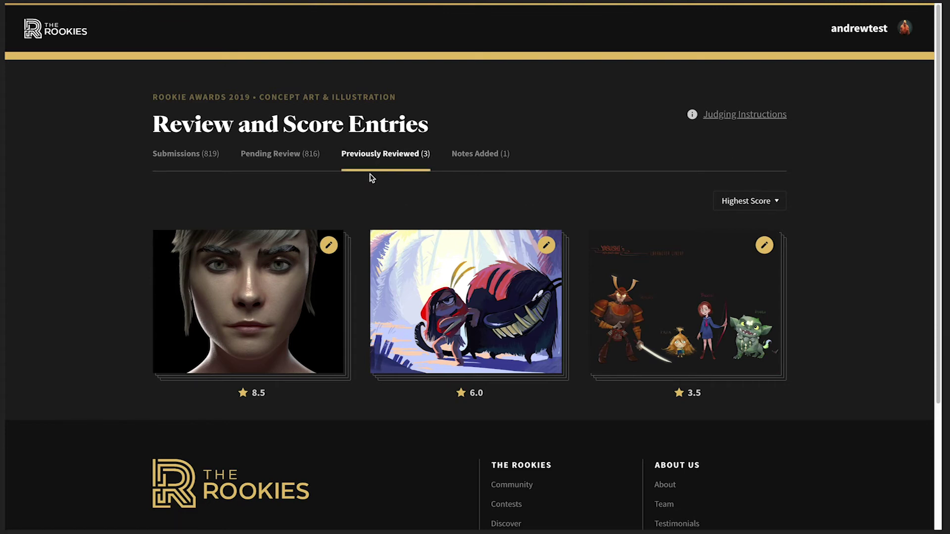
{"action": "left_click", "coordinate": [419, 155]}
{"action": "left_click", "coordinate": [771, 203]}
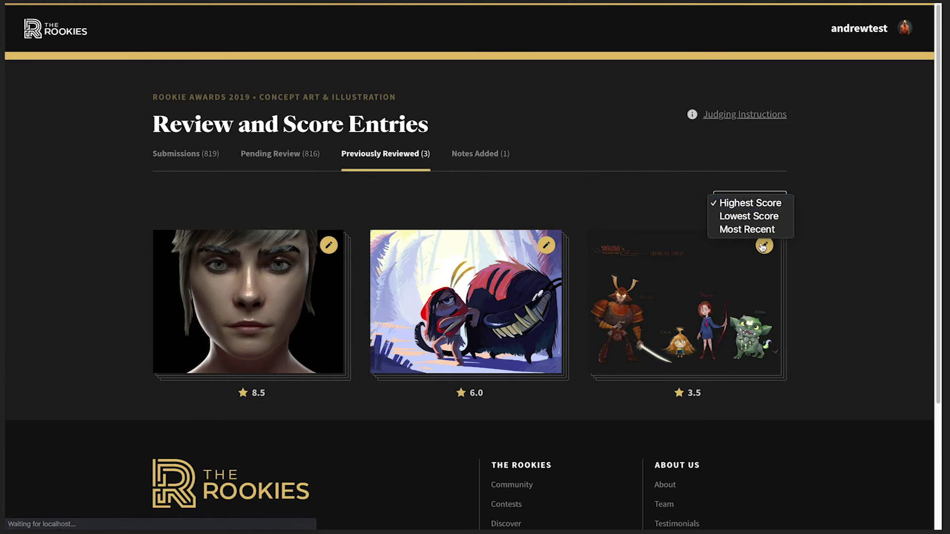
{"action": "left_click", "coordinate": [760, 229]}
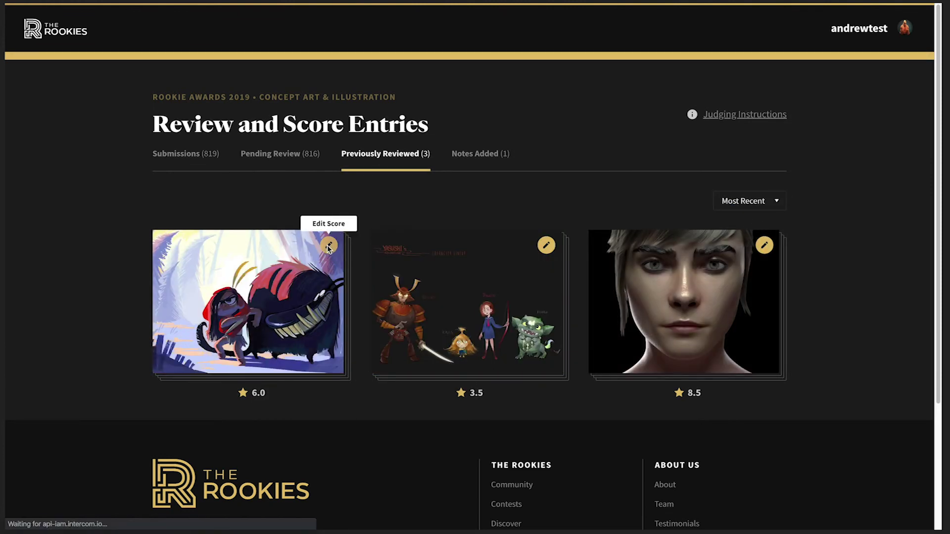
- Reopen the most recently reviewed entry's score for editing, change it to 7.0, and submit it
{"action": "left_click", "coordinate": [328, 246]}
{"action": "scroll", "coordinate": [524, 342], "scroll_direction": "down", "scroll_amount": 10}
{"action": "scroll", "coordinate": [524, 342], "scroll_direction": "up", "scroll_amount": 11}
{"action": "left_click", "coordinate": [689, 253]}
{"action": "left_click", "coordinate": [698, 453]}
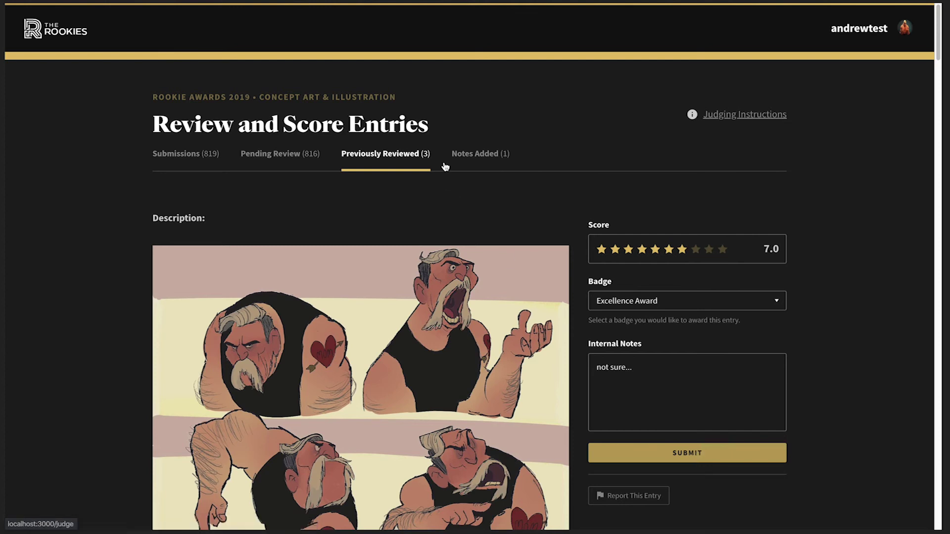
- Return to the previously reviewed entries and order them by Most Recent to check the edited entry's score
{"action": "left_click", "coordinate": [379, 155]}
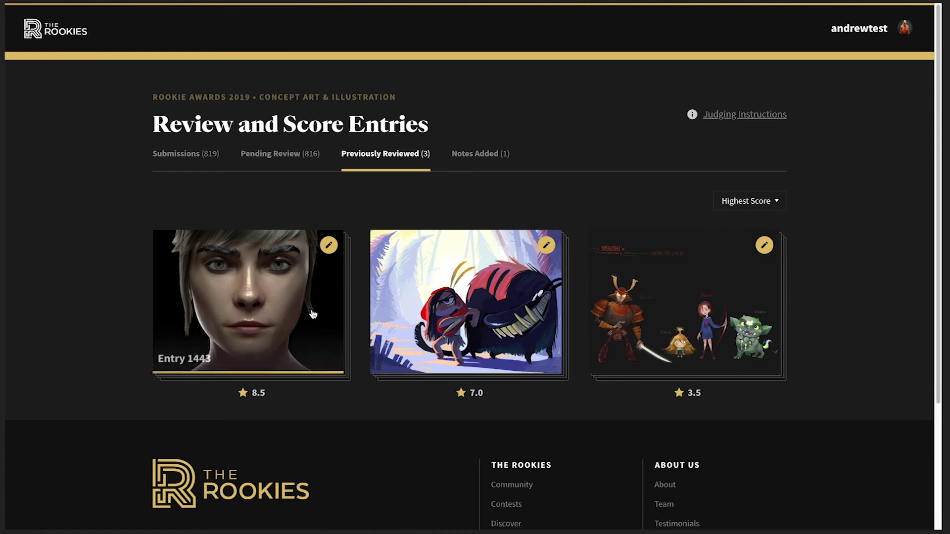
{"action": "left_click", "coordinate": [750, 201]}
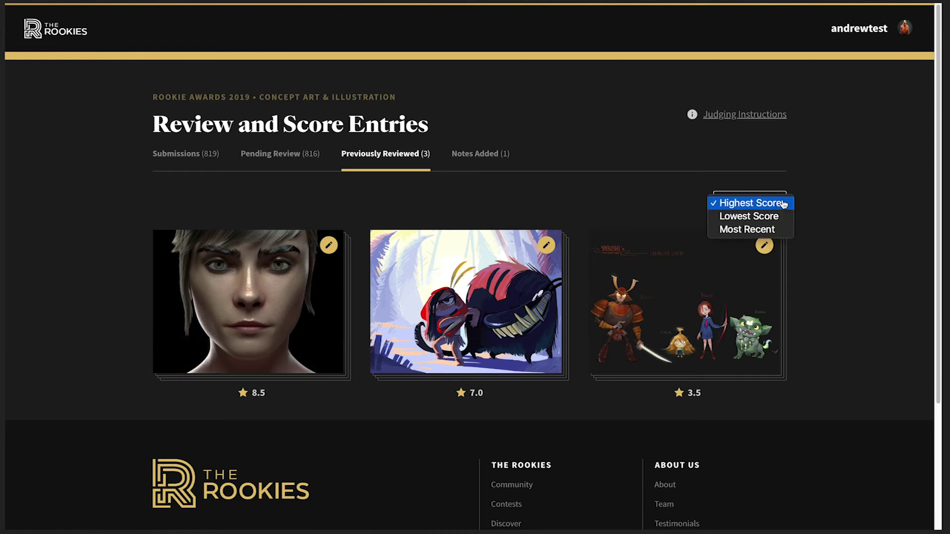
{"action": "left_click", "coordinate": [773, 229]}
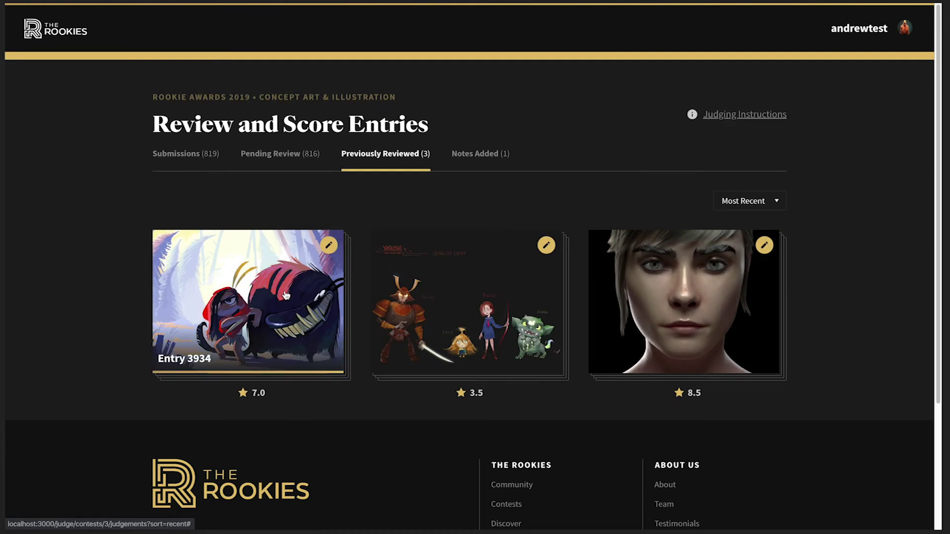
- Filter to the entries with notes added, and open the noted entry to check its score, badge and internal note
{"action": "left_click", "coordinate": [484, 161]}
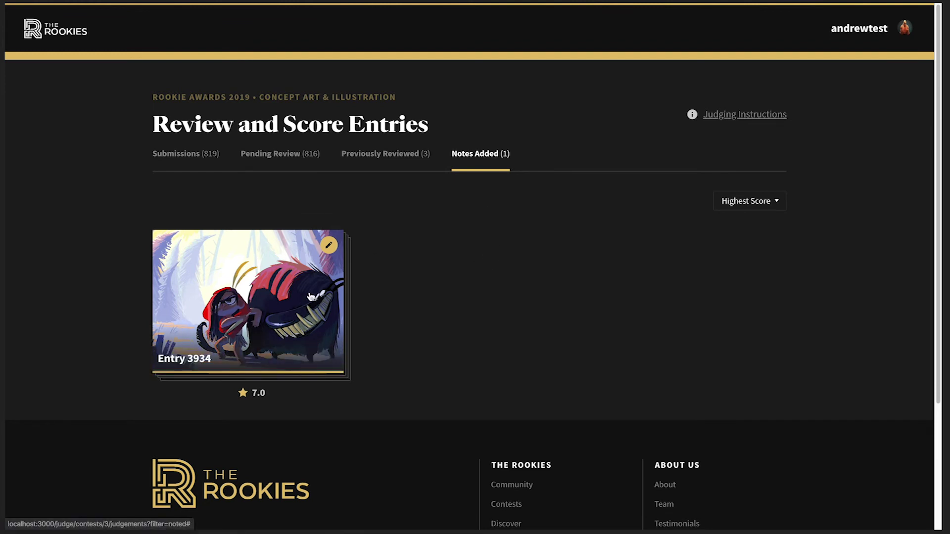
{"action": "left_click", "coordinate": [330, 246]}
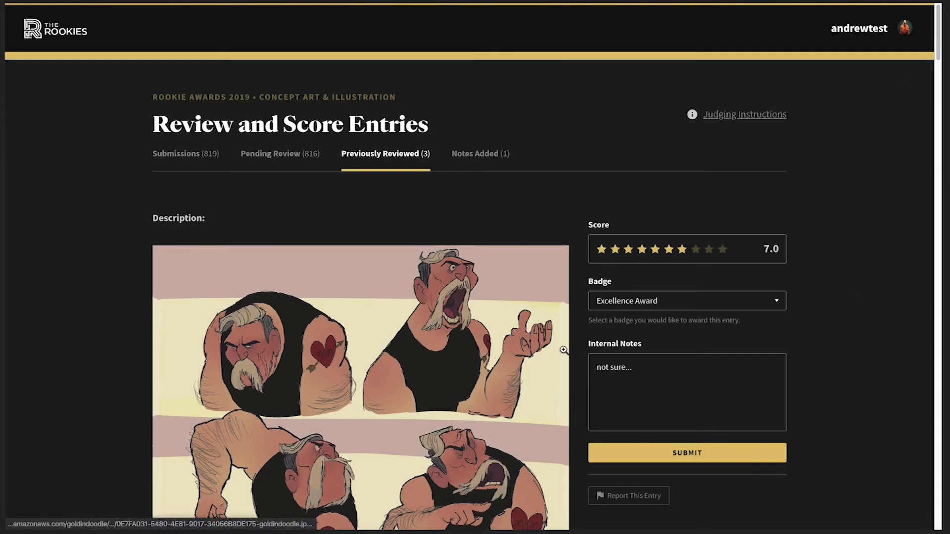
{"action": "scroll", "coordinate": [554, 342], "scroll_direction": "down", "scroll_amount": 4}
{"action": "scroll", "coordinate": [553, 343], "scroll_direction": "up", "scroll_amount": 10}
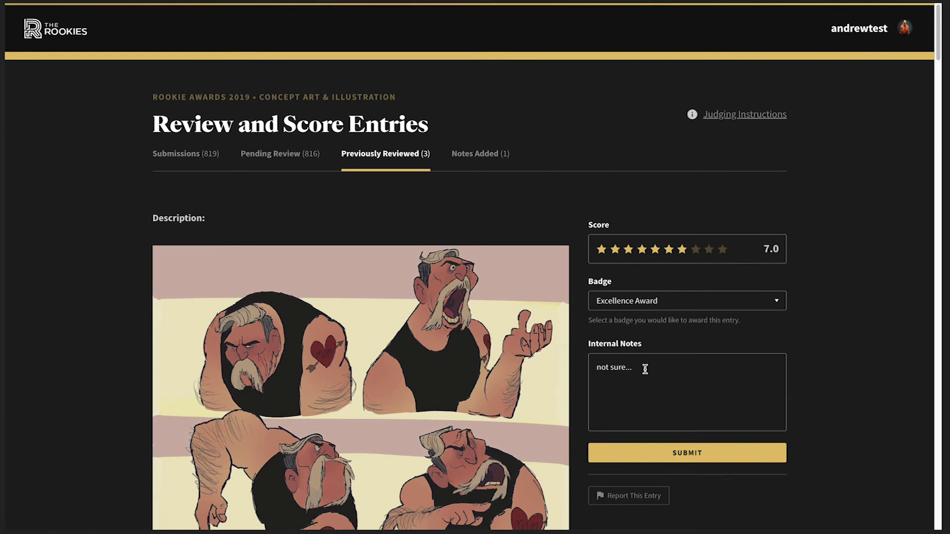
- Return to the entries pending review and skip forward two entries without scoring them
{"action": "left_click", "coordinate": [278, 155]}
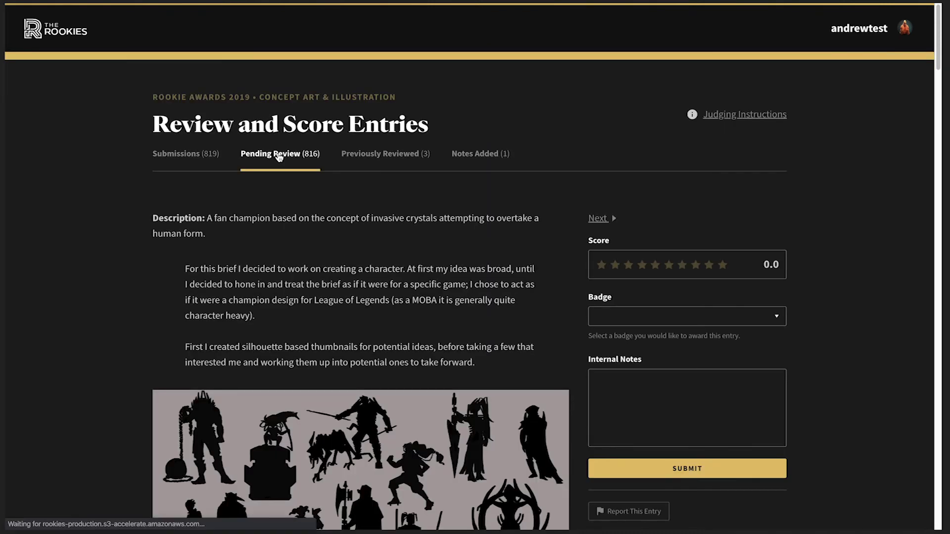
{"action": "scroll", "coordinate": [819, 277], "scroll_direction": "down", "scroll_amount": 2}
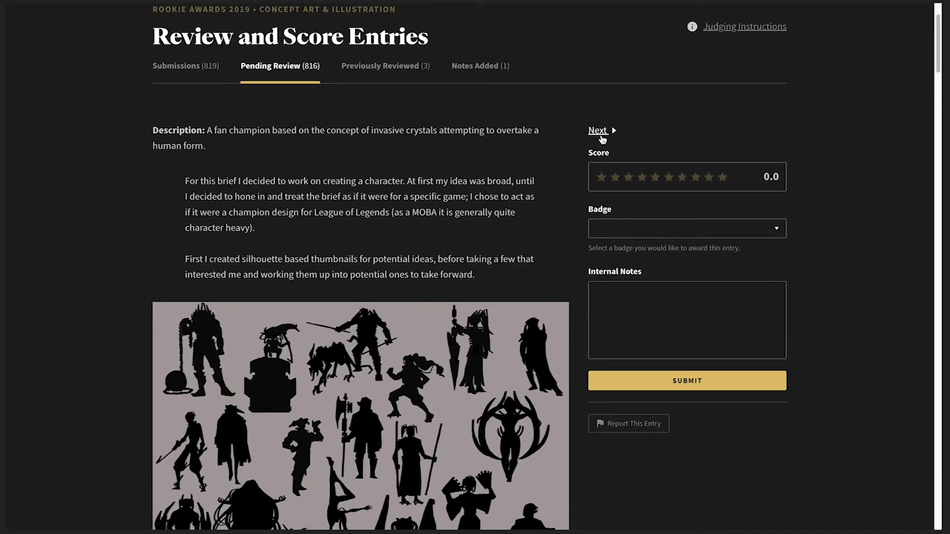
{"action": "left_click", "coordinate": [600, 132]}
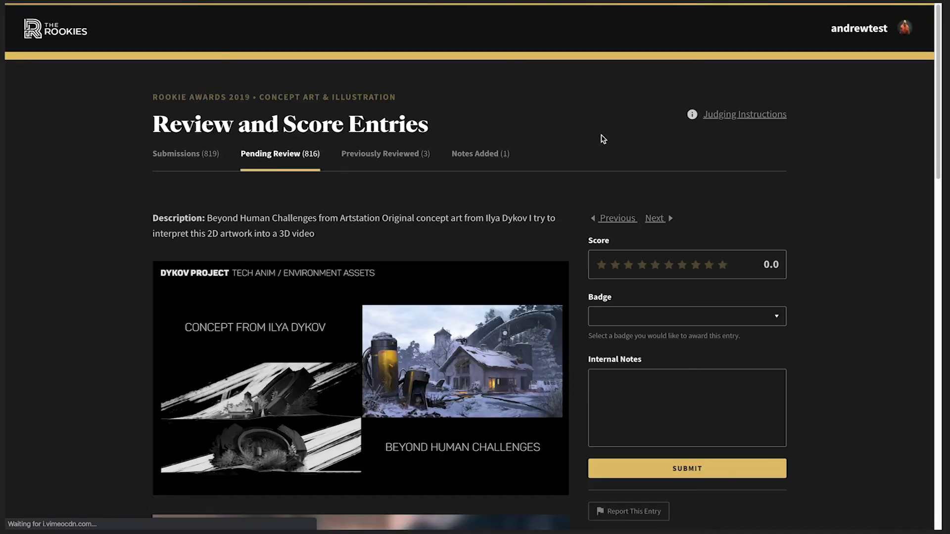
{"action": "left_click", "coordinate": [657, 219]}
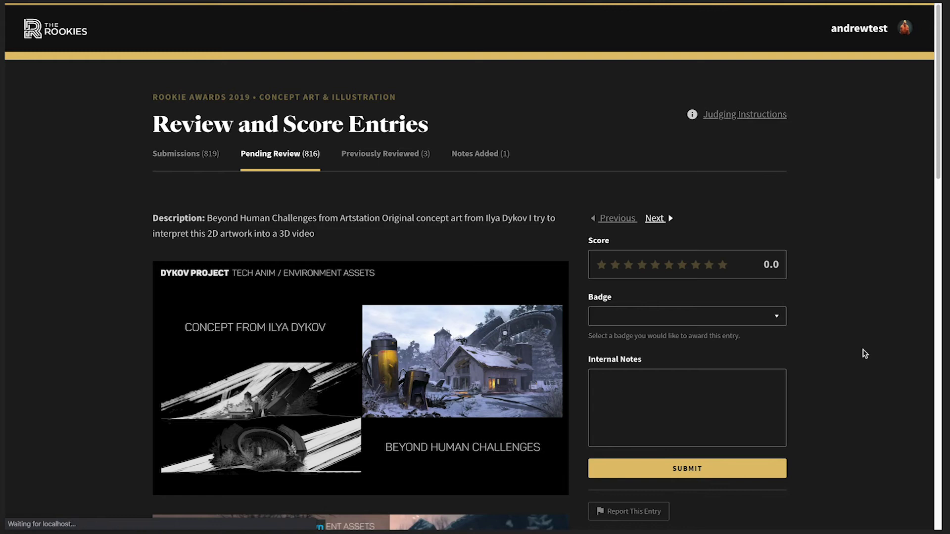
- Look through the images of the rooster creature entry described as "character art"
{"action": "scroll", "coordinate": [845, 354], "scroll_direction": "down", "scroll_amount": 10}
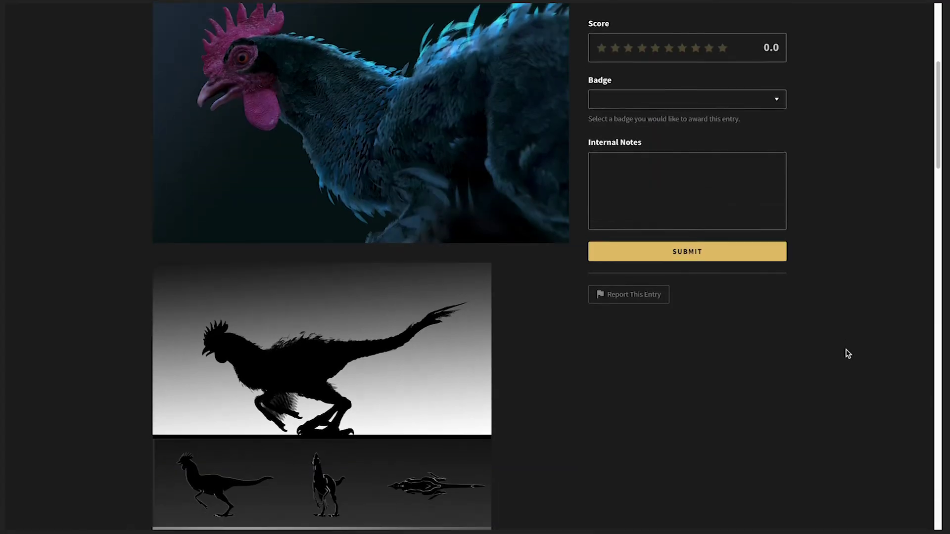
{"action": "scroll", "coordinate": [844, 355], "scroll_direction": "down", "scroll_amount": 10}
{"action": "scroll", "coordinate": [843, 354], "scroll_direction": "up", "scroll_amount": 16}
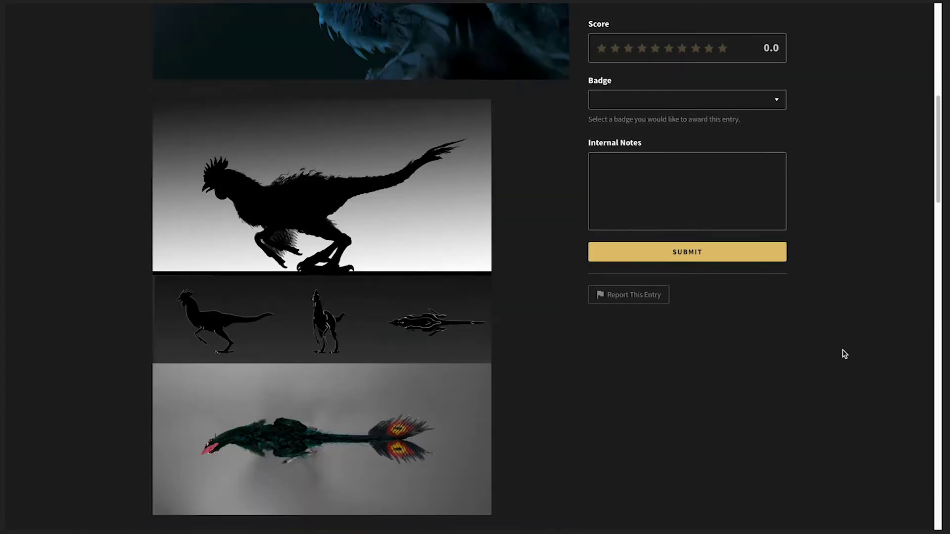
{"action": "scroll", "coordinate": [868, 333], "scroll_direction": "up", "scroll_amount": 2}
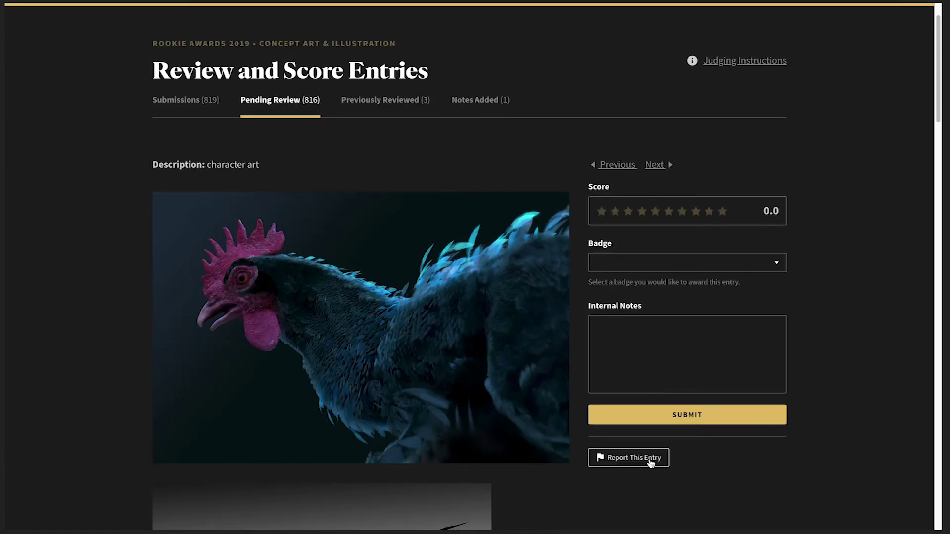
- Open the report form for the rooster creature entry, and go back to the entry without submitting a reason
{"action": "left_click", "coordinate": [644, 462]}
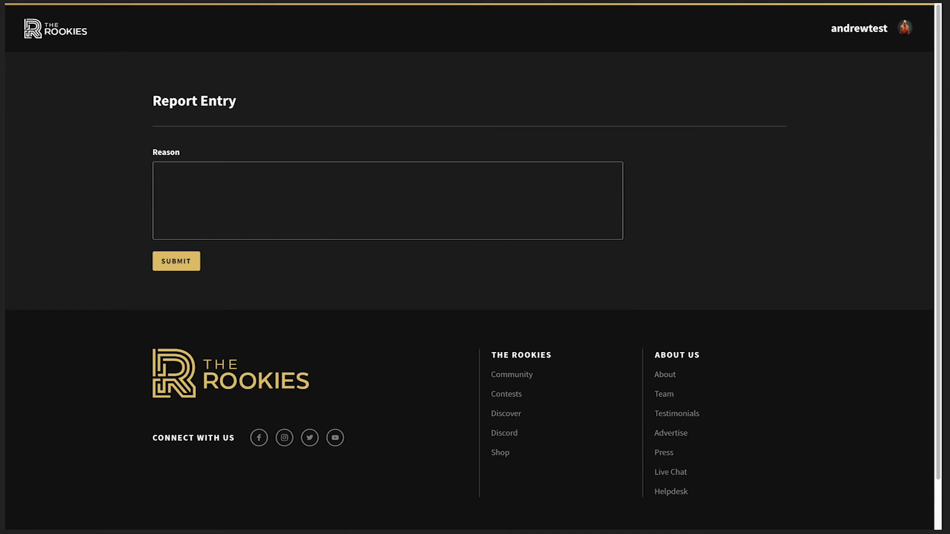
{"action": "key", "text": "alt+Left"}
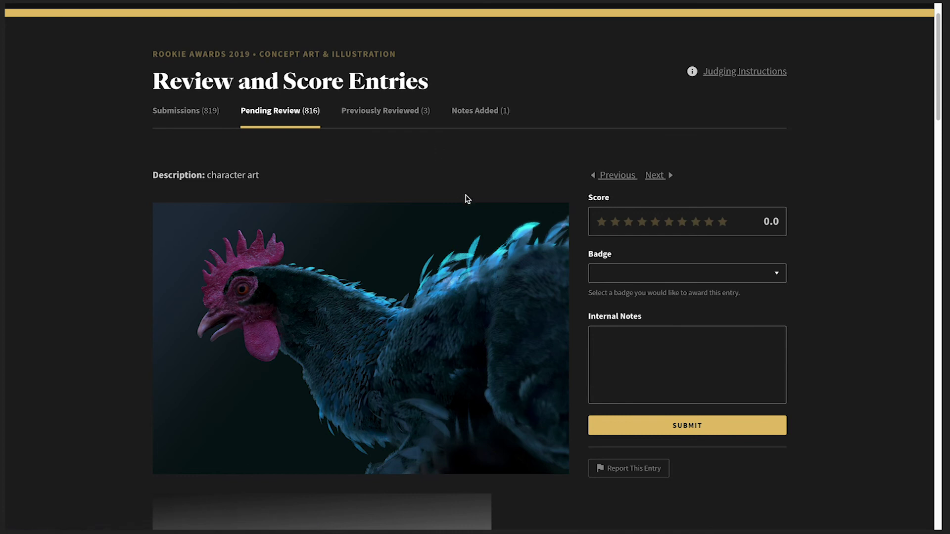
{"action": "scroll", "coordinate": [484, 249], "scroll_direction": "up", "scroll_amount": 1}
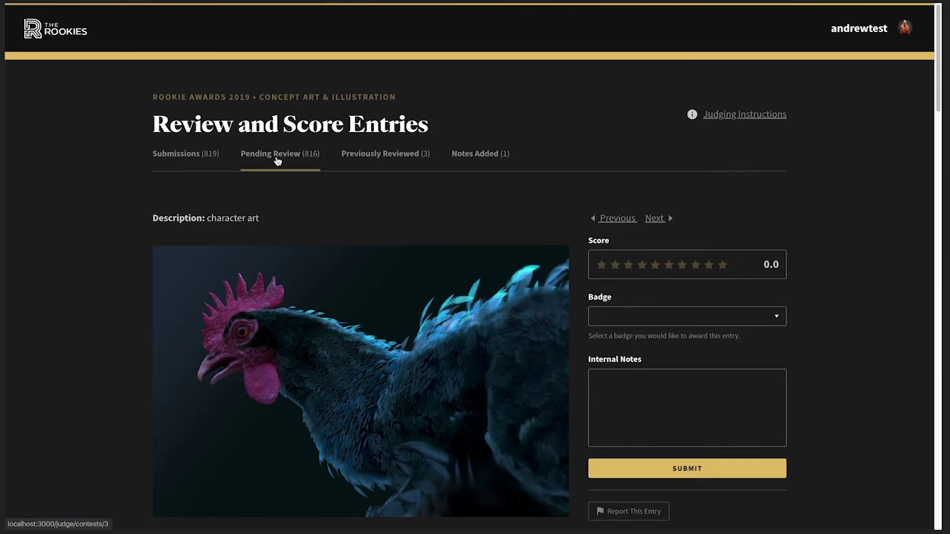
- Look over the first pending entry of the Rookie of the Year - Visual Effects contest, and return to the judging dashboard
{"action": "left_click", "coordinate": [60, 37]}
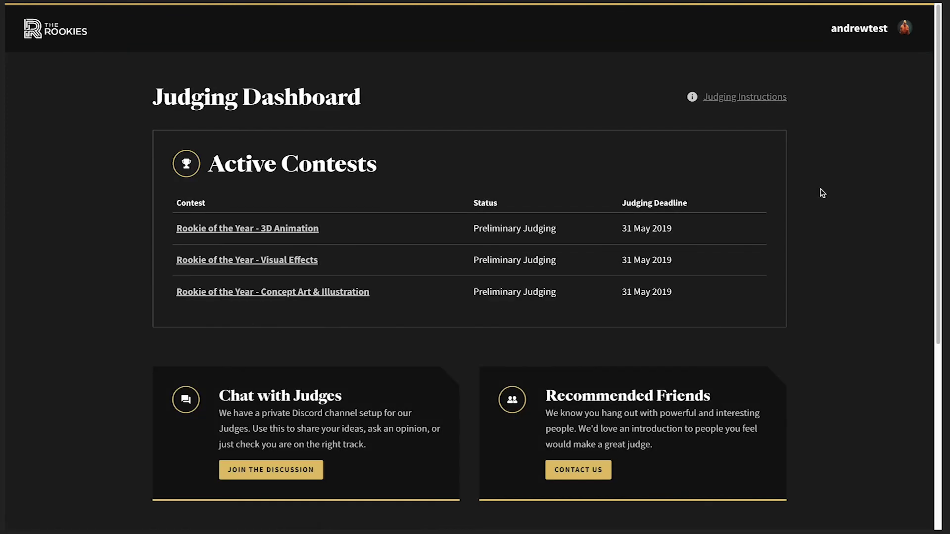
{"action": "left_click", "coordinate": [292, 263]}
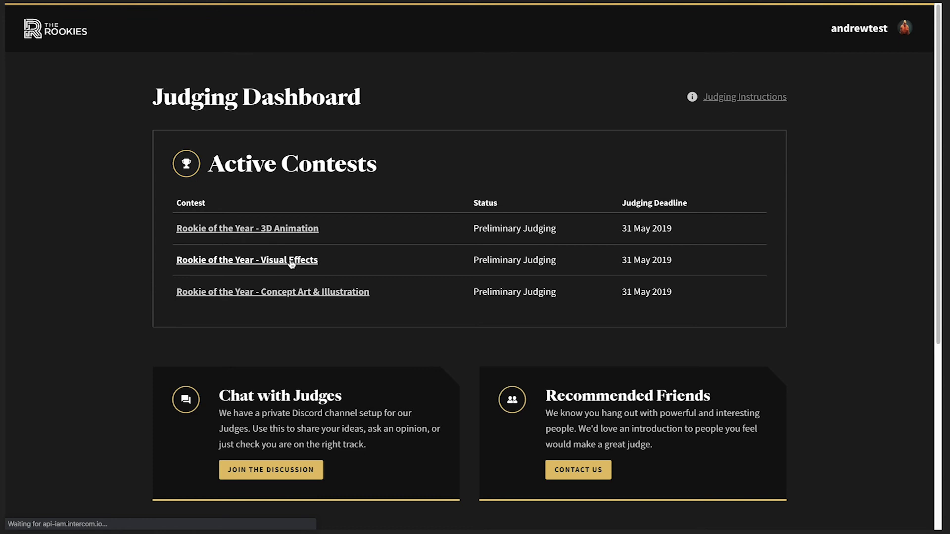
{"action": "scroll", "coordinate": [793, 360], "scroll_direction": "down", "scroll_amount": 3}
{"action": "scroll", "coordinate": [791, 360], "scroll_direction": "up", "scroll_amount": 3}
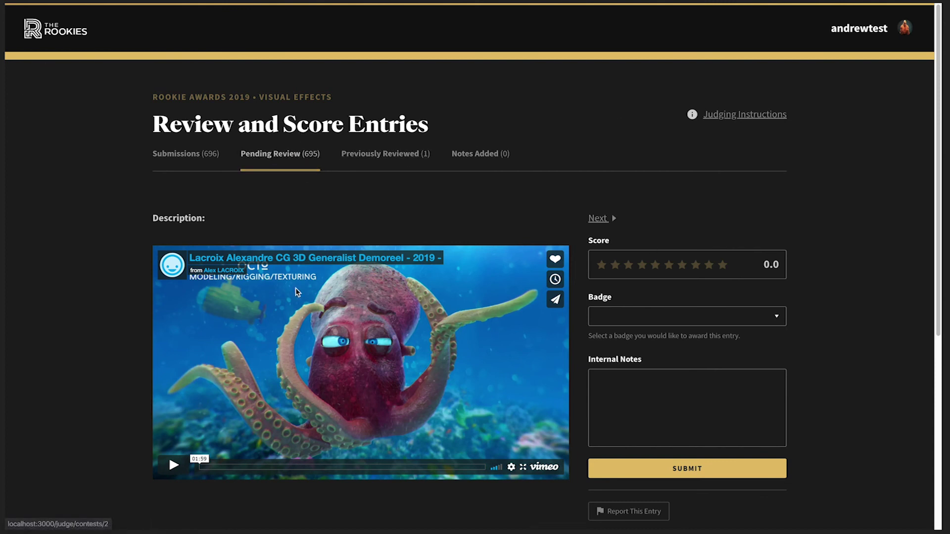
{"action": "left_click", "coordinate": [60, 37]}
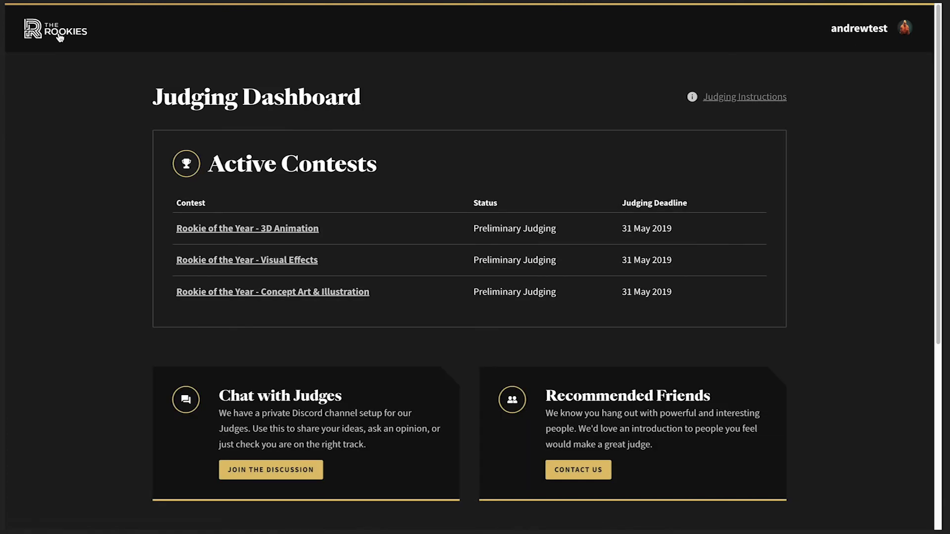